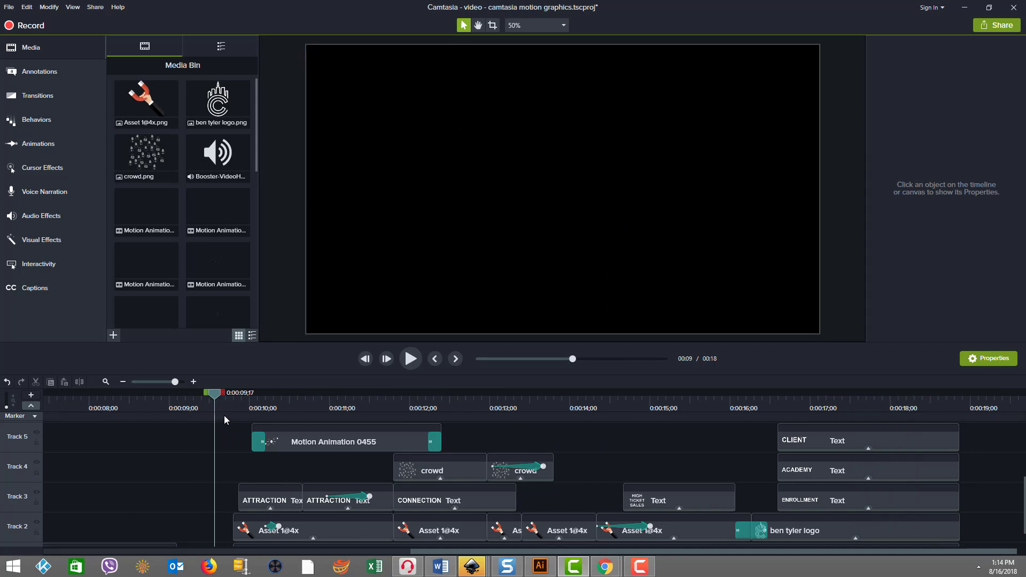
# Scrub through the finished magnet motion graphic on the timeline, from about 9 seconds to about 16 seconds.
pyautogui.moveTo(223, 415); pyautogui.dragTo(435, 407)
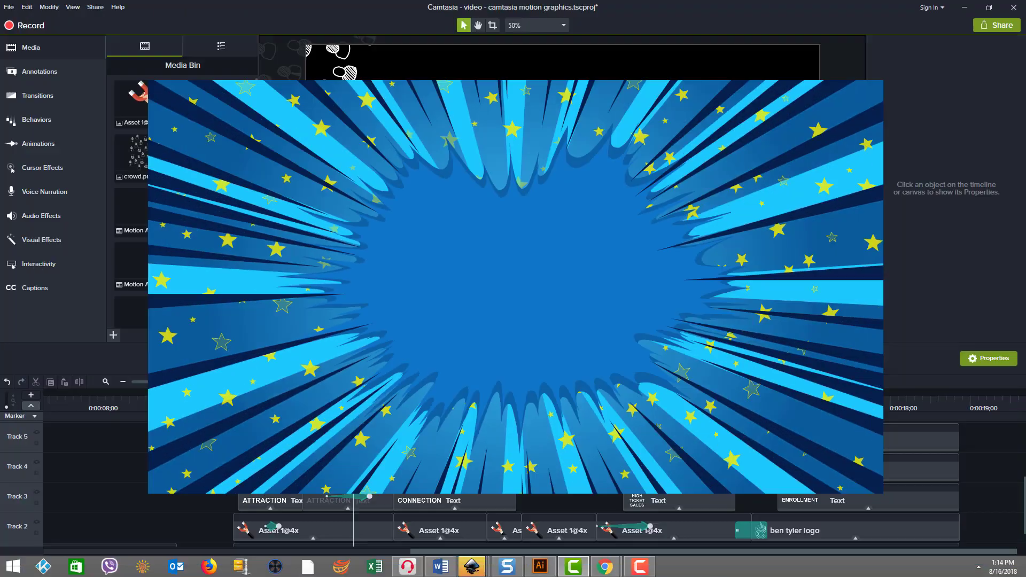
pyautogui.moveTo(321, 393); pyautogui.dragTo(708, 405)
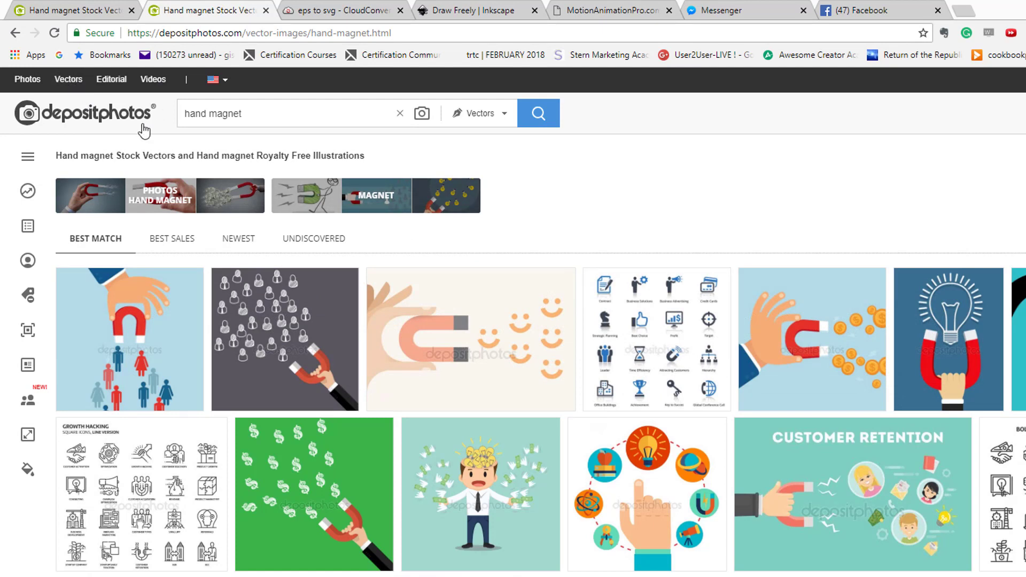
# Open the "Attracting customers and clients to business" vector's details on Depositphotos, and view the Inkscape website and CloudConvert's eps to svg page.
pyautogui.moveTo(473, 338)
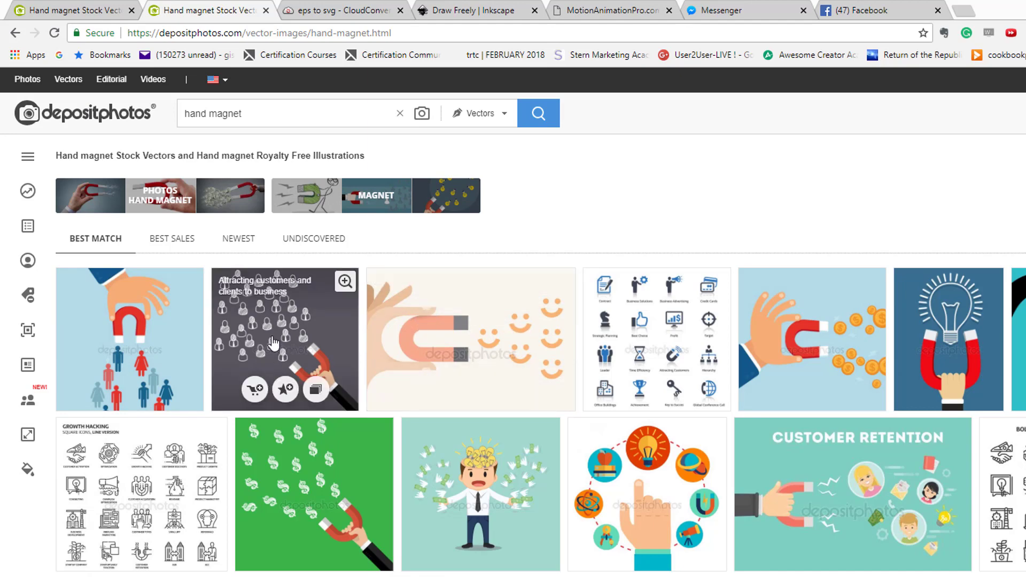
pyautogui.click(274, 342)
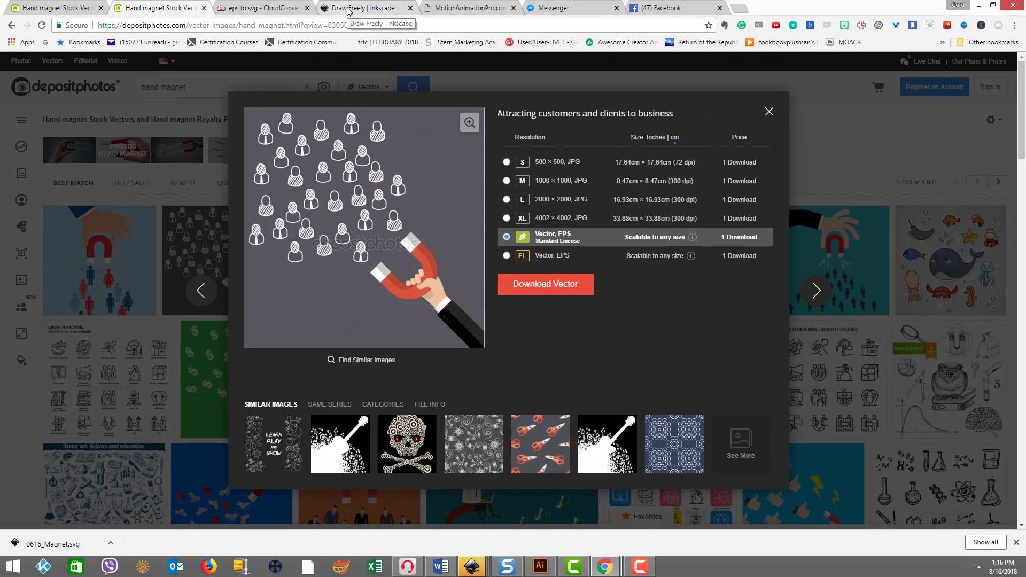
pyautogui.click(348, 9)
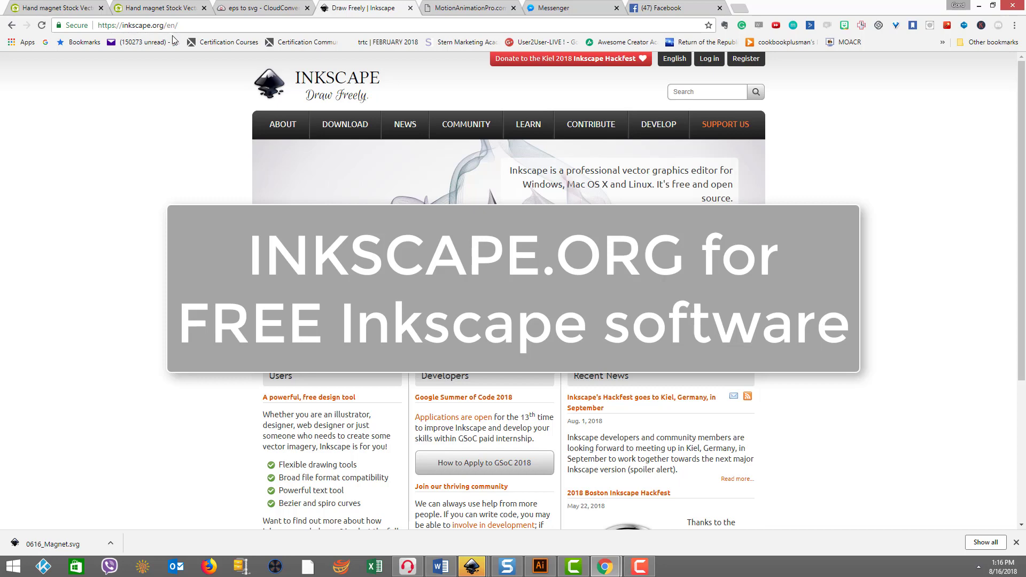
pyautogui.click(256, 8)
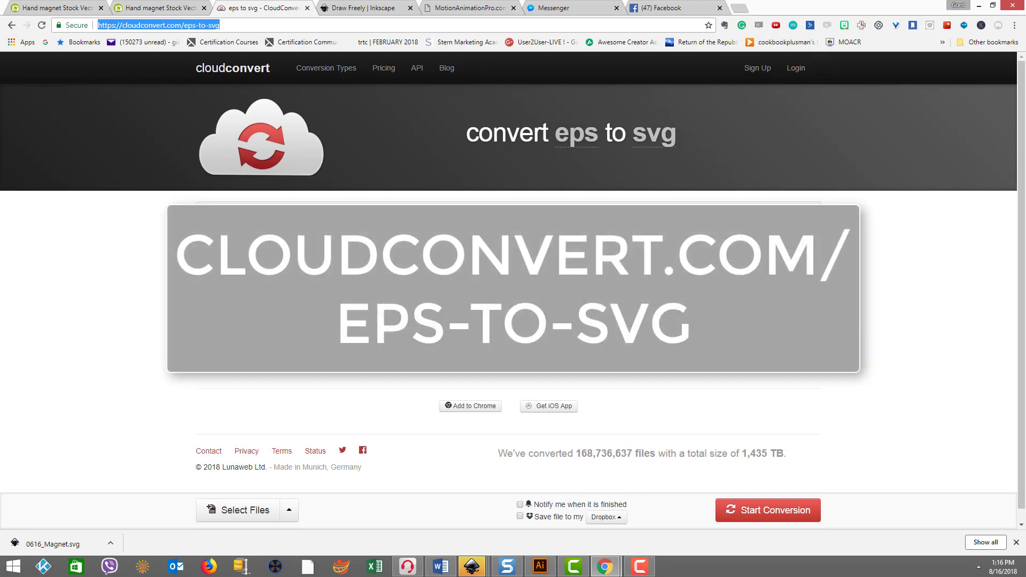
# Switch to the magnet drawing in Inkscape and on to Illustrator to inspect the artwork in the 0616_Magnet EPS file.
pyautogui.moveTo(473, 569)
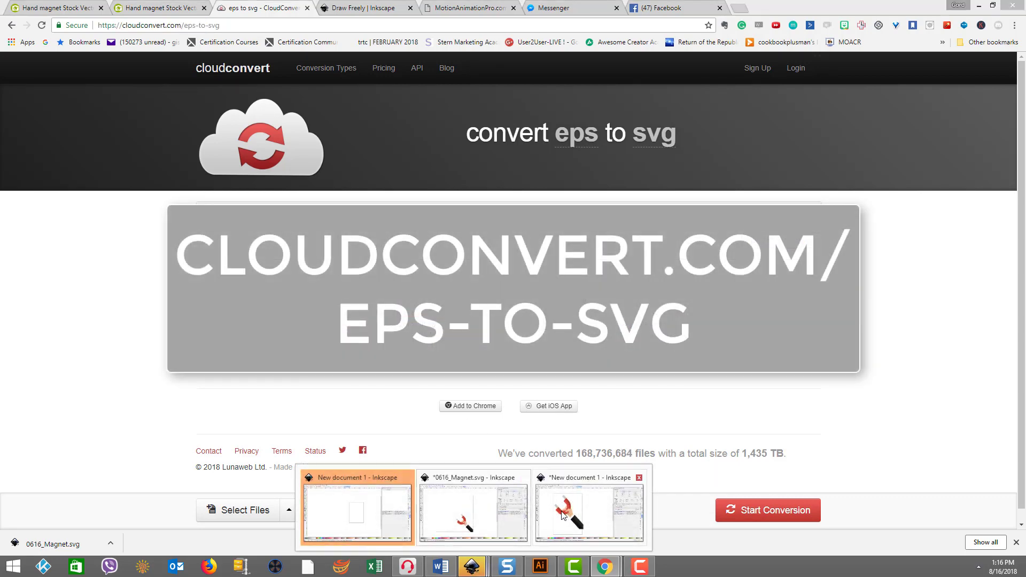
pyautogui.click(358, 507)
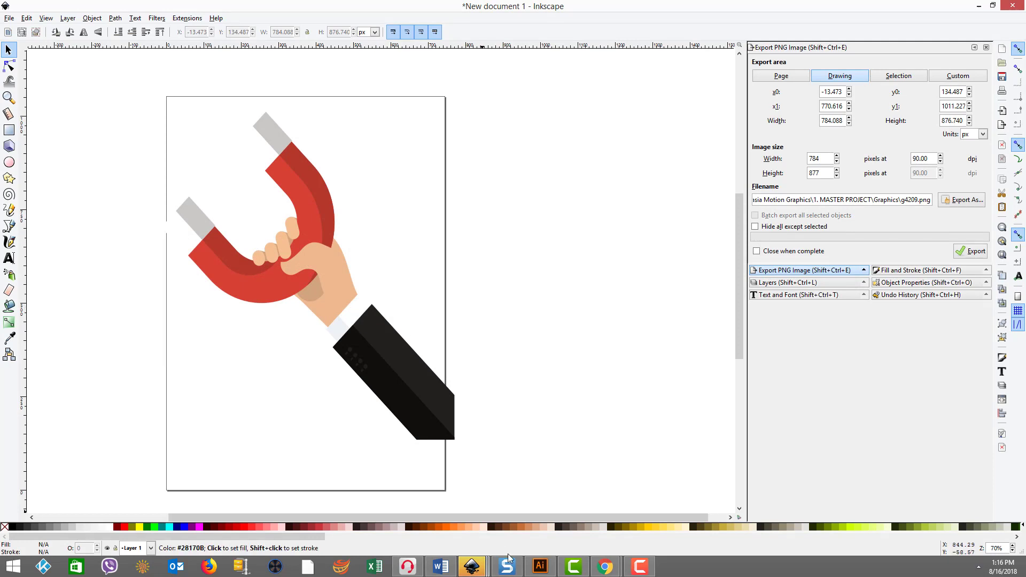
pyautogui.click(540, 567)
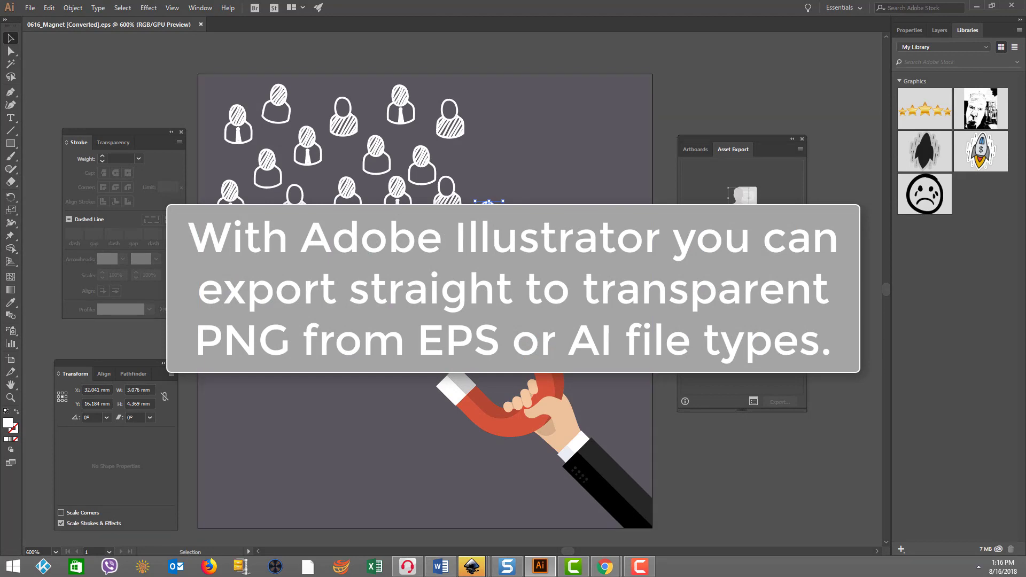
pyautogui.click(477, 288)
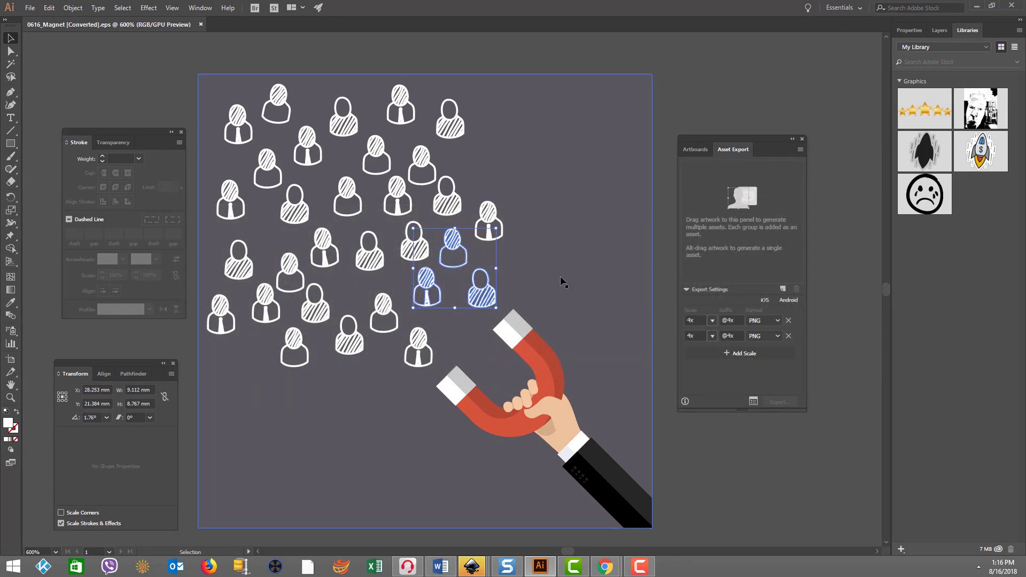
pyautogui.click(597, 296)
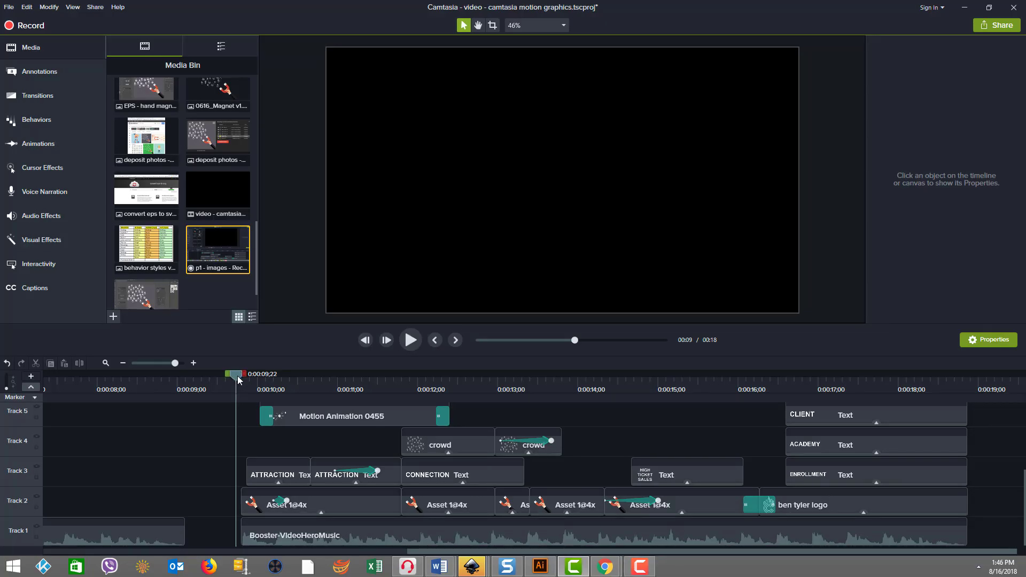
# Hide Track 3, Track 4 and Track 5 in the Camtasia timeline.
pyautogui.moveTo(238, 380)
pyautogui.mouseDown()
pyautogui.moveTo(985, 384)
pyautogui.moveTo(202, 374)
pyautogui.moveTo(220, 376)
pyautogui.mouseUp()
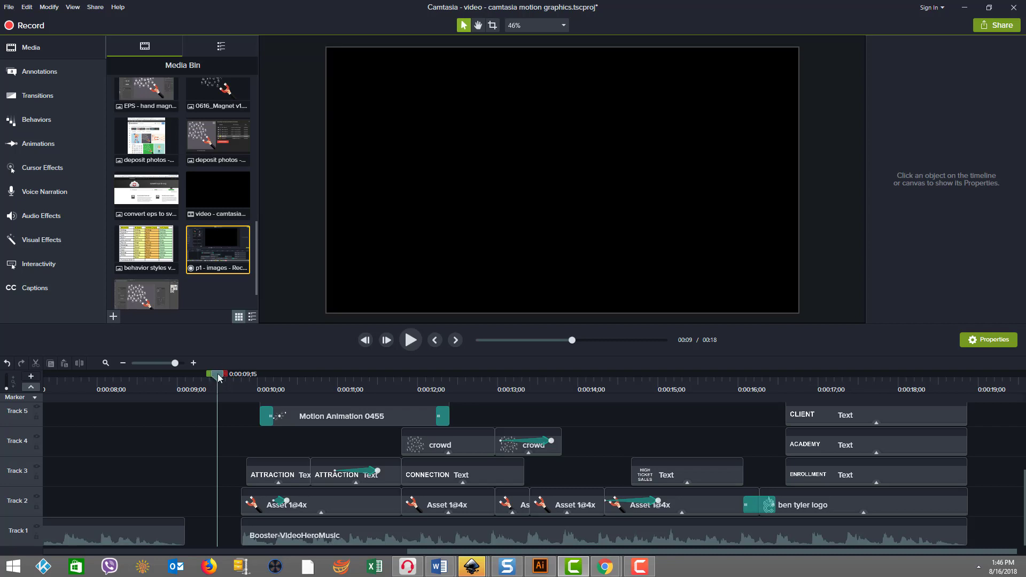
pyautogui.moveTo(219, 378)
pyautogui.mouseDown()
pyautogui.moveTo(932, 403)
pyautogui.moveTo(143, 396)
pyautogui.moveTo(218, 382)
pyautogui.mouseUp()
pyautogui.click(36, 467)
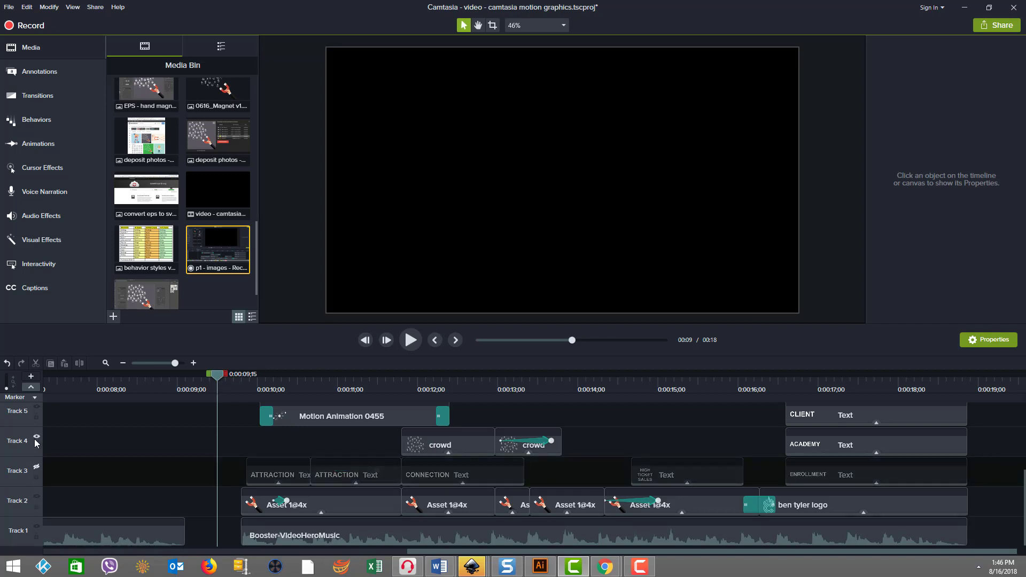
pyautogui.click(37, 438)
pyautogui.click(36, 408)
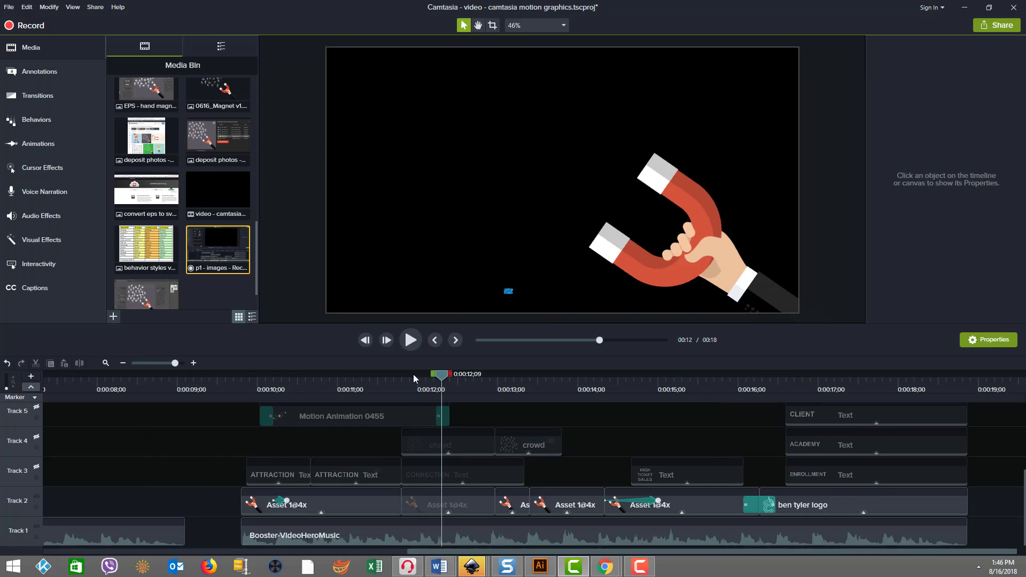
# Examine the entrance of the first Asset 1@4x magnet clip on Track 2 by scrubbing with the area around the canvas in view.
pyautogui.moveTo(413, 374); pyautogui.dragTo(264, 358)
pyautogui.scroll(-1, 292, 292)
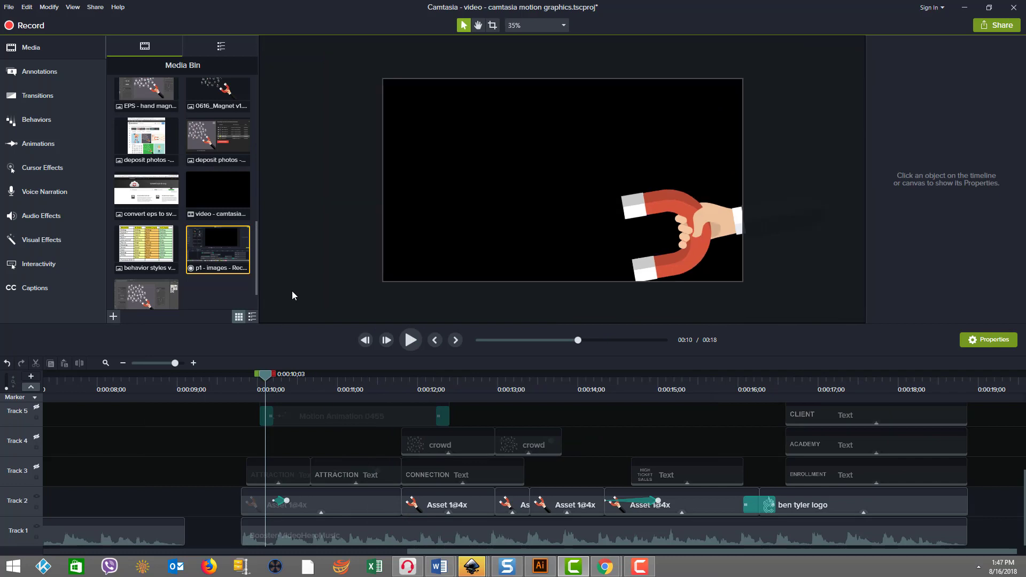
pyautogui.scroll(-1, 293, 292)
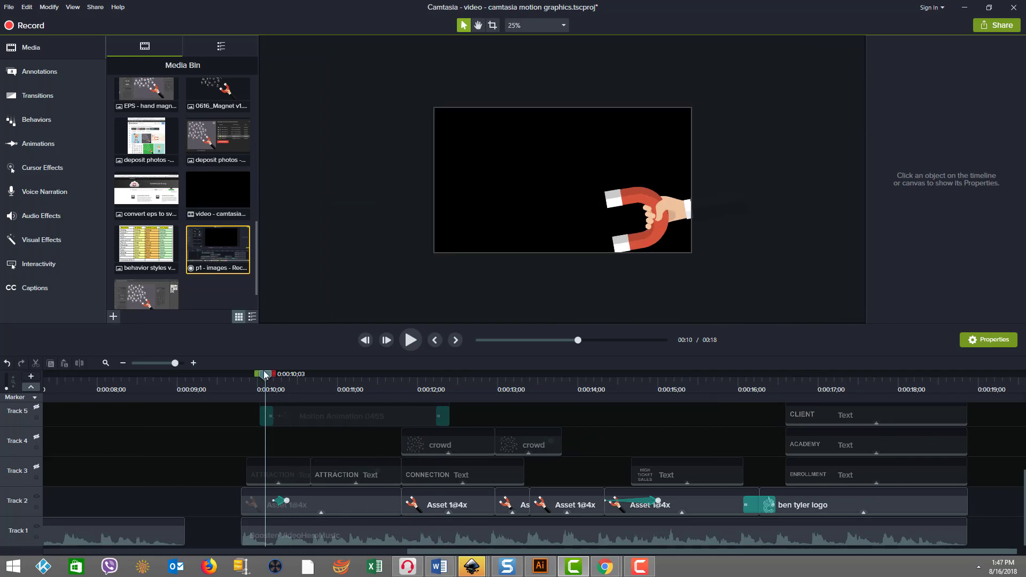
pyautogui.moveTo(264, 377); pyautogui.dragTo(245, 376)
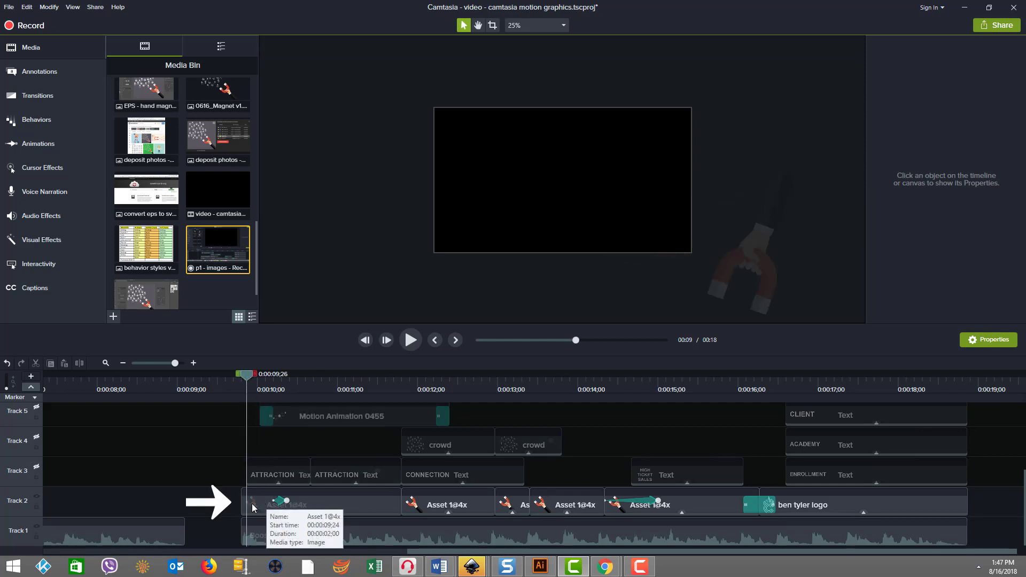
pyautogui.click(252, 503)
pyautogui.moveTo(244, 376)
pyautogui.mouseDown()
pyautogui.moveTo(348, 380)
pyautogui.moveTo(298, 380)
pyautogui.moveTo(245, 399)
pyautogui.moveTo(358, 381)
pyautogui.moveTo(299, 386)
pyautogui.mouseUp()
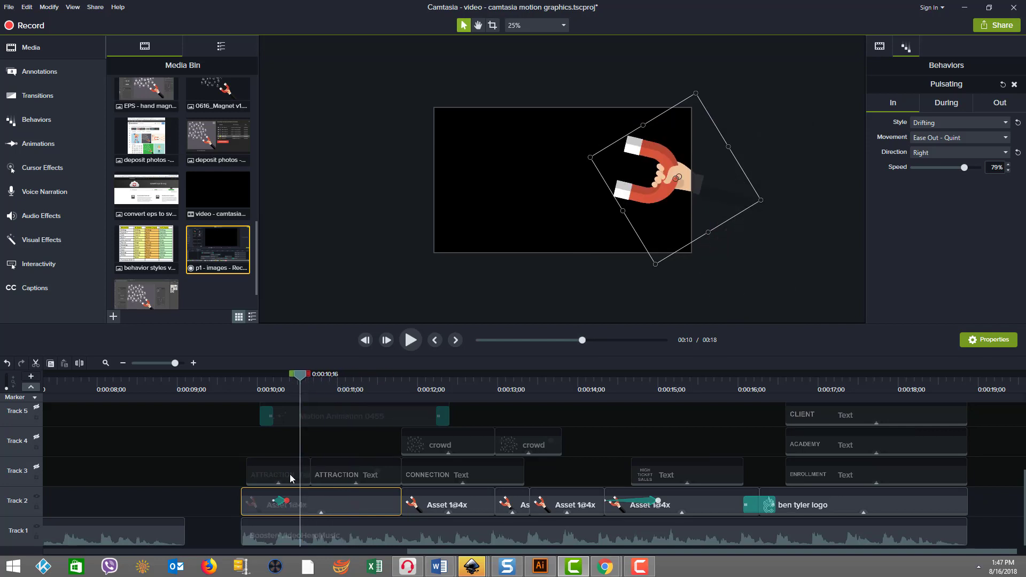
# Open the Pulsating behavior on the first magnet clip and review its In, During and Out settings.
pyautogui.click(321, 513)
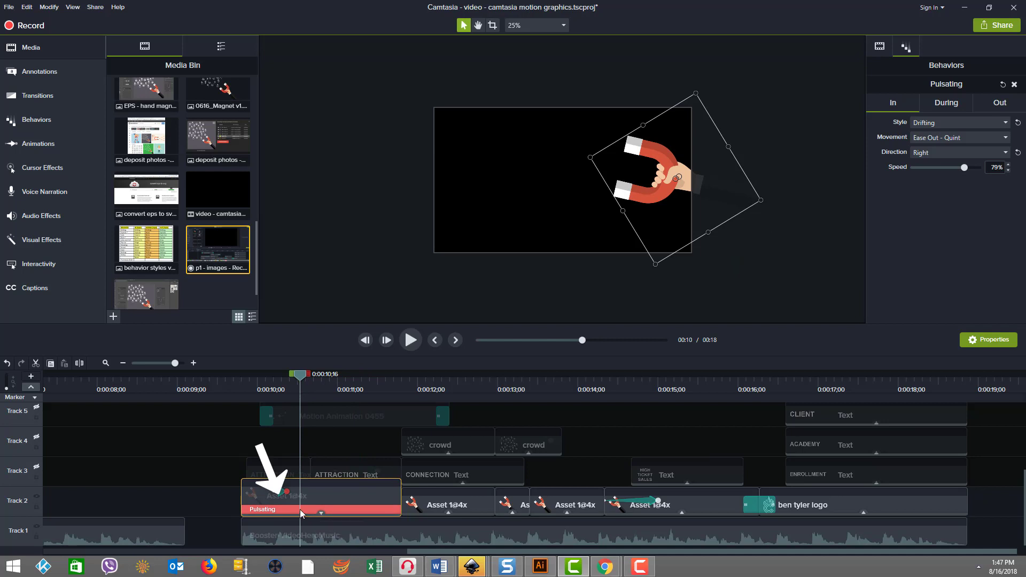
pyautogui.click(281, 511)
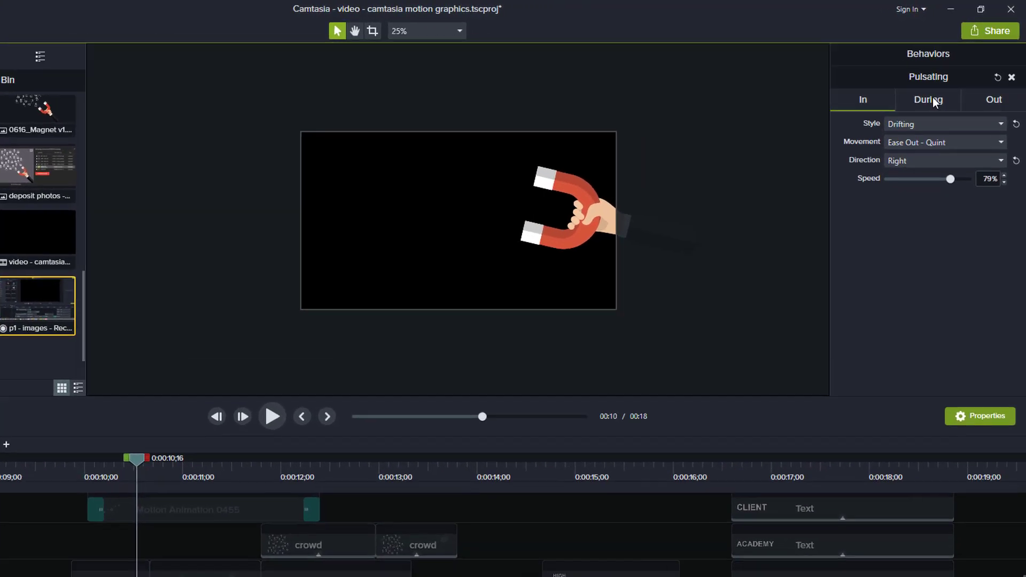
pyautogui.click(946, 81)
pyautogui.click(998, 82)
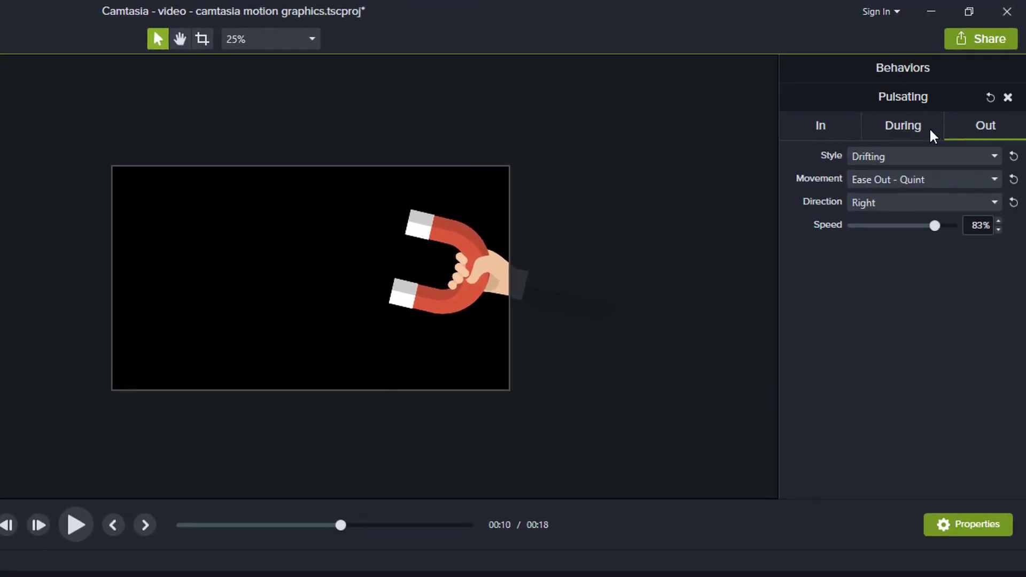
pyautogui.click(823, 126)
pyautogui.click(900, 126)
pyautogui.click(988, 126)
pyautogui.click(823, 128)
pyautogui.click(901, 129)
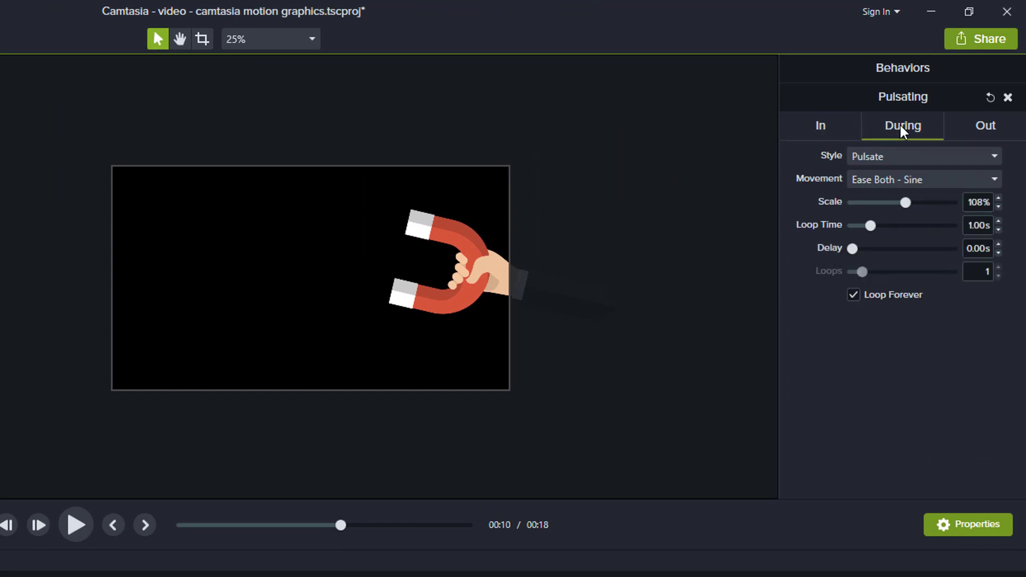
pyautogui.click(978, 124)
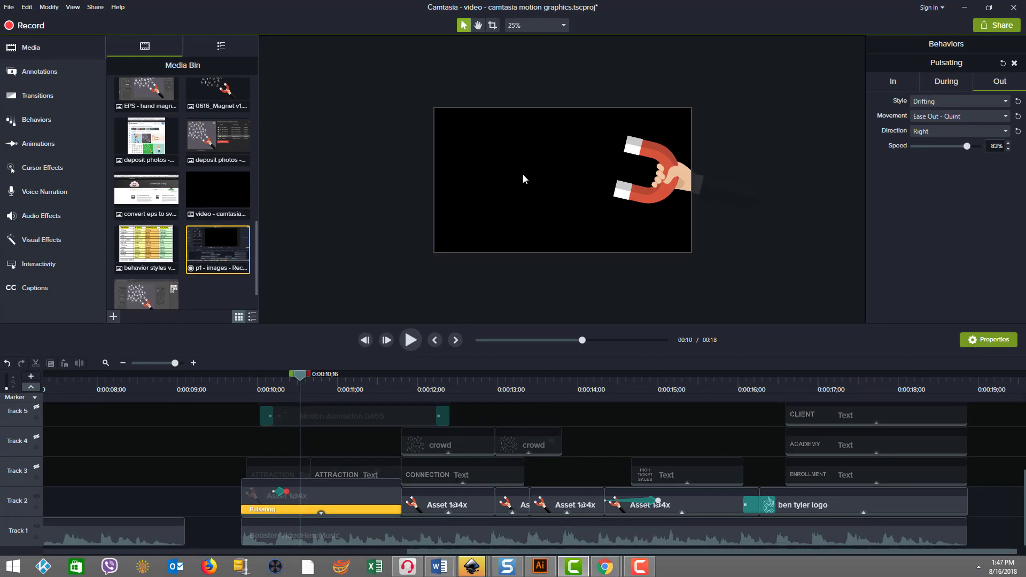
# Preview the "behavior styles v2.jpg" chart from the media bin to read the In, During and Out styles, and close it.
pyautogui.doubleClick(145, 247)
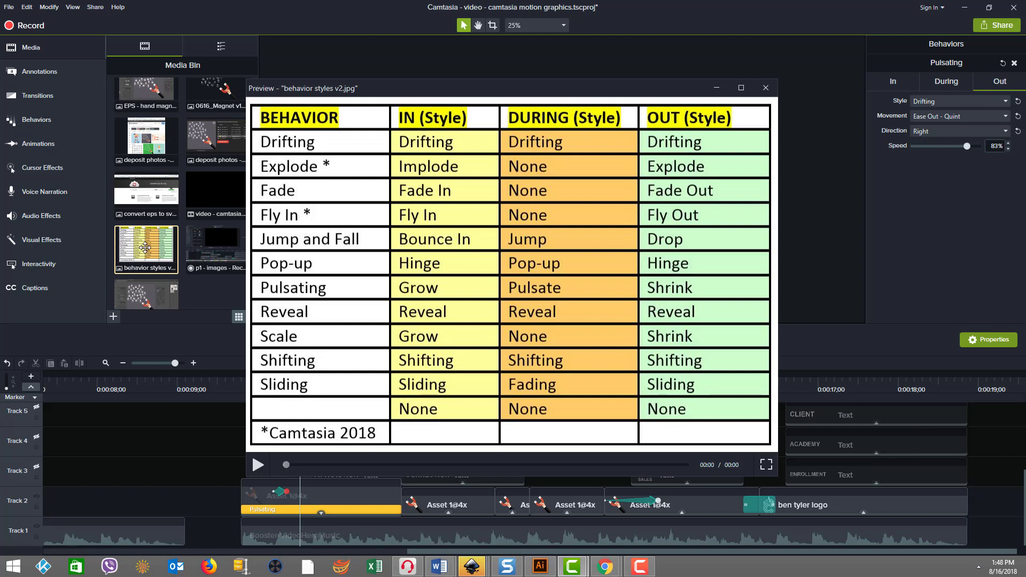
pyautogui.scroll(1, 145, 247)
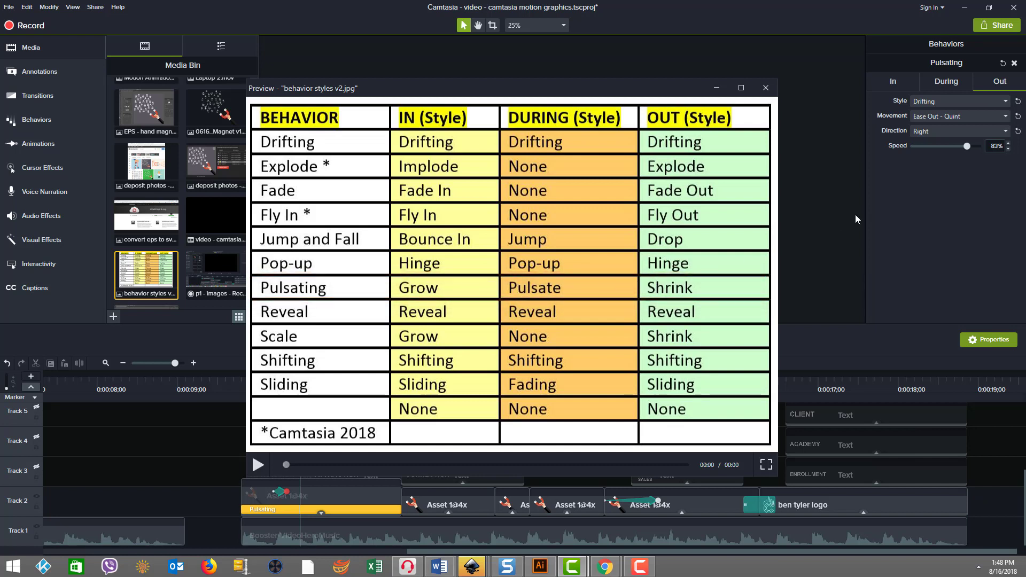
pyautogui.press('Escape')
# Check the Pulsating behavior's In, During and Out settings again and compare them with the behavior styles chart.
pyautogui.click(898, 82)
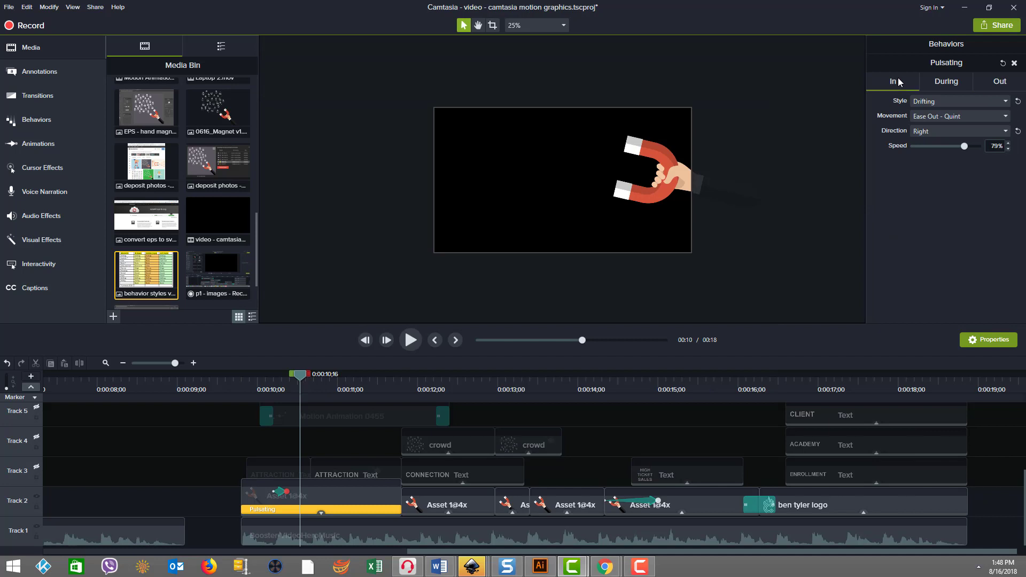
pyautogui.click(941, 82)
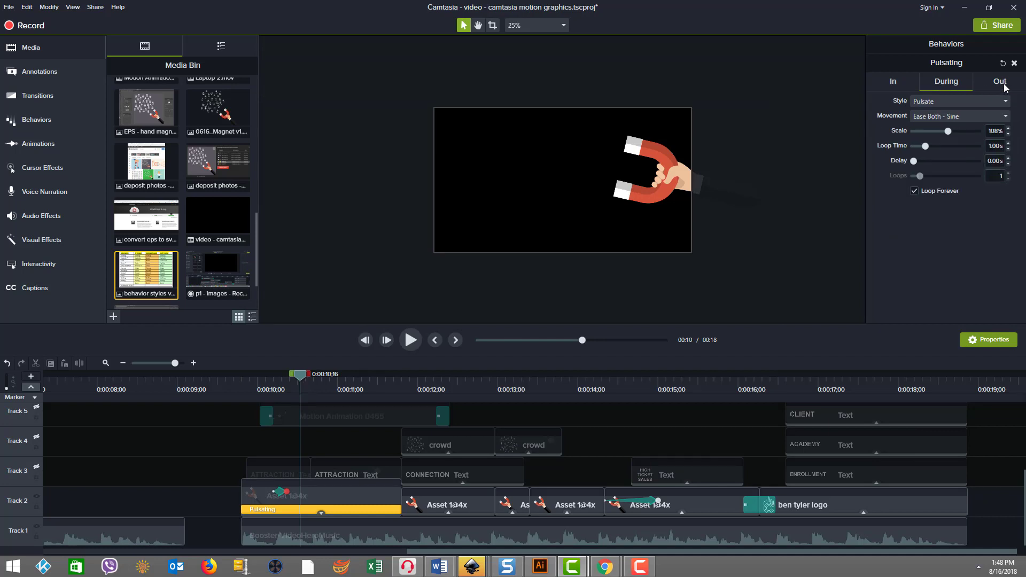
pyautogui.click(1003, 83)
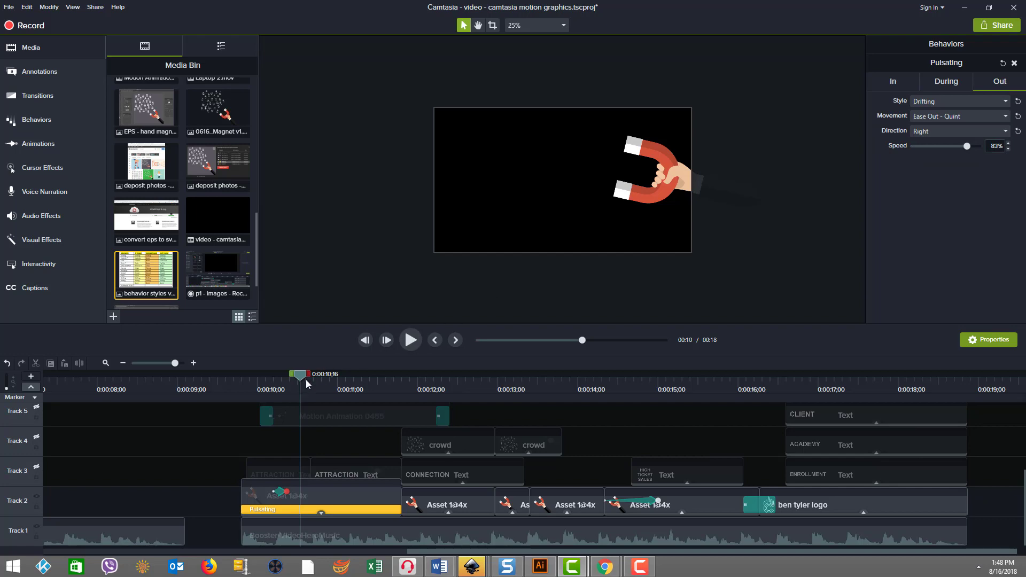
pyautogui.doubleClick(154, 285)
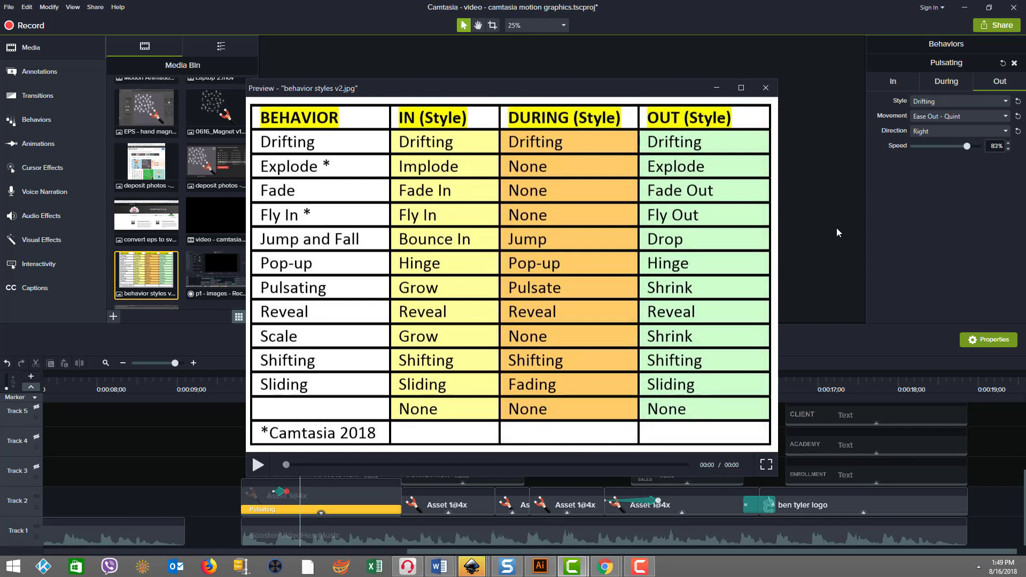
pyautogui.click(765, 88)
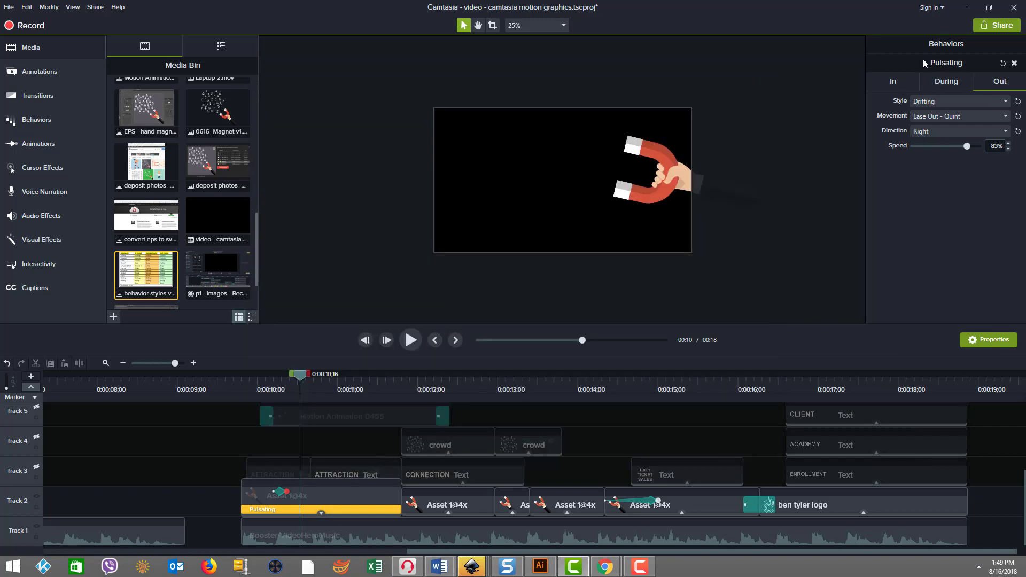
# Delete the Pulsating behavior from the first magnet clip on Track 2.
pyautogui.click(892, 82)
pyautogui.rightClick(308, 512)
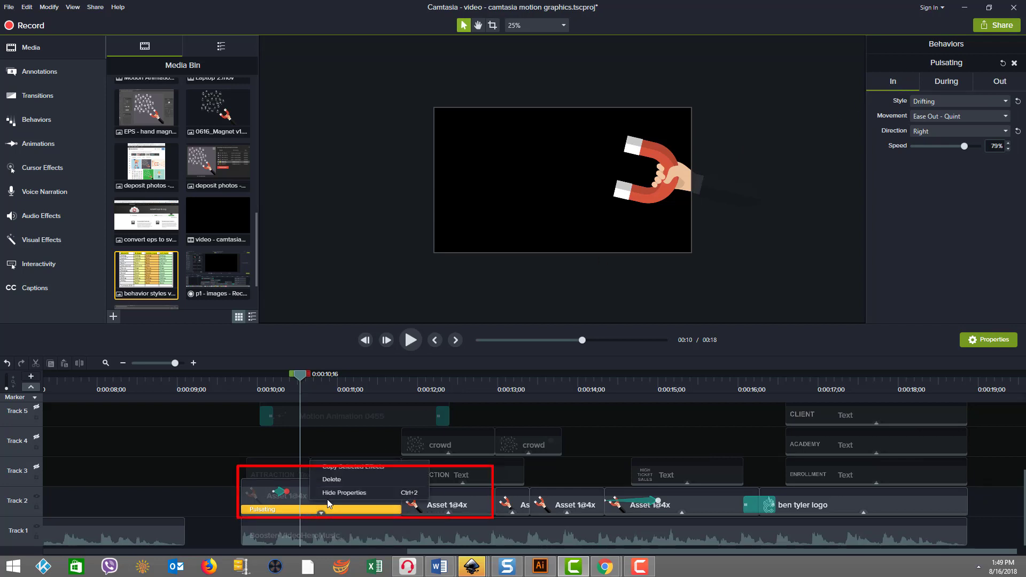
pyautogui.click(335, 483)
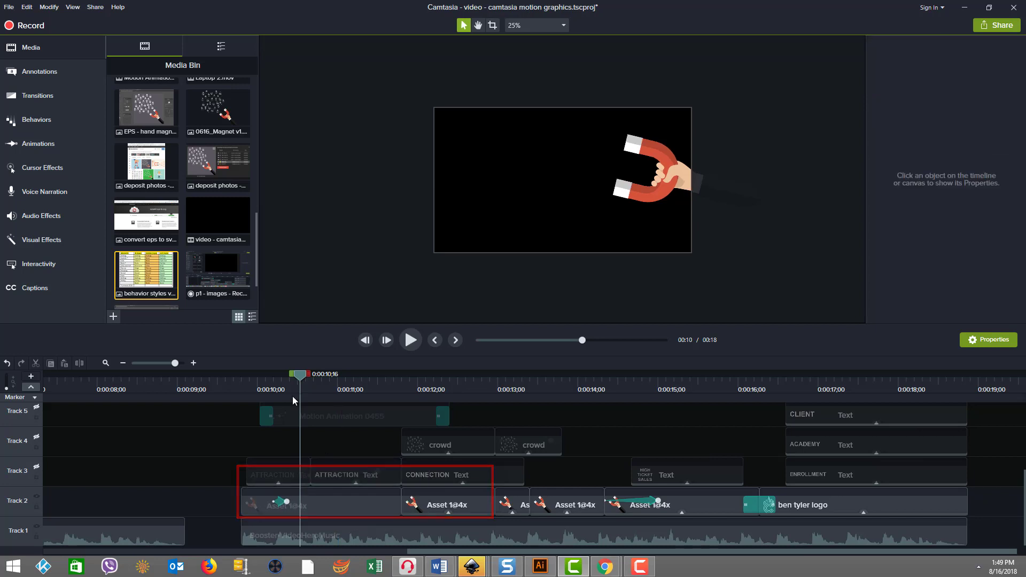
# Examine the custom animation on the first magnet clip at its start and end points, scrubbing on to about 11 seconds.
pyautogui.moveTo(300, 376); pyautogui.dragTo(277, 395)
pyautogui.click(287, 502)
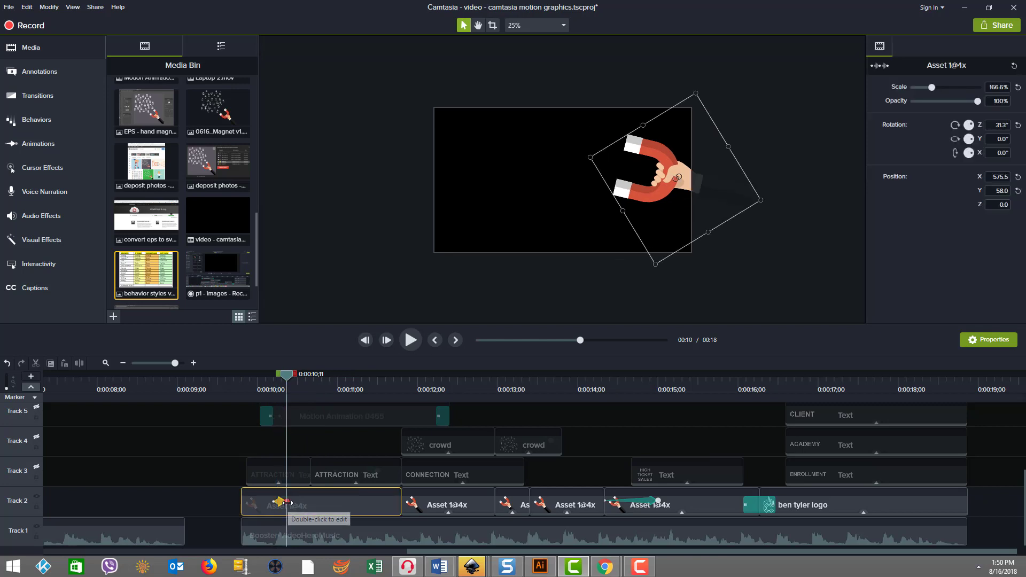
pyautogui.click(274, 502)
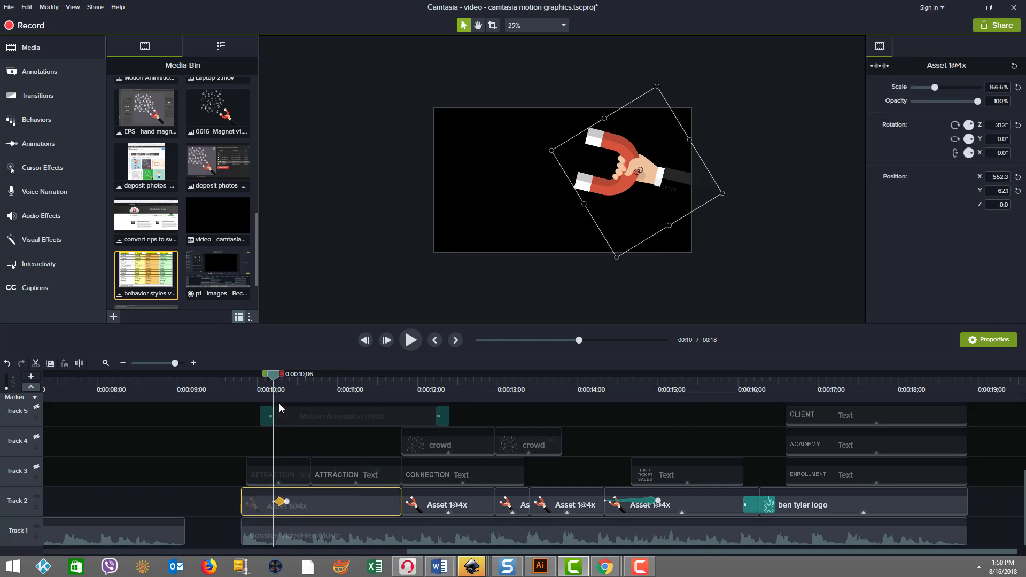
pyautogui.moveTo(271, 374); pyautogui.dragTo(332, 389)
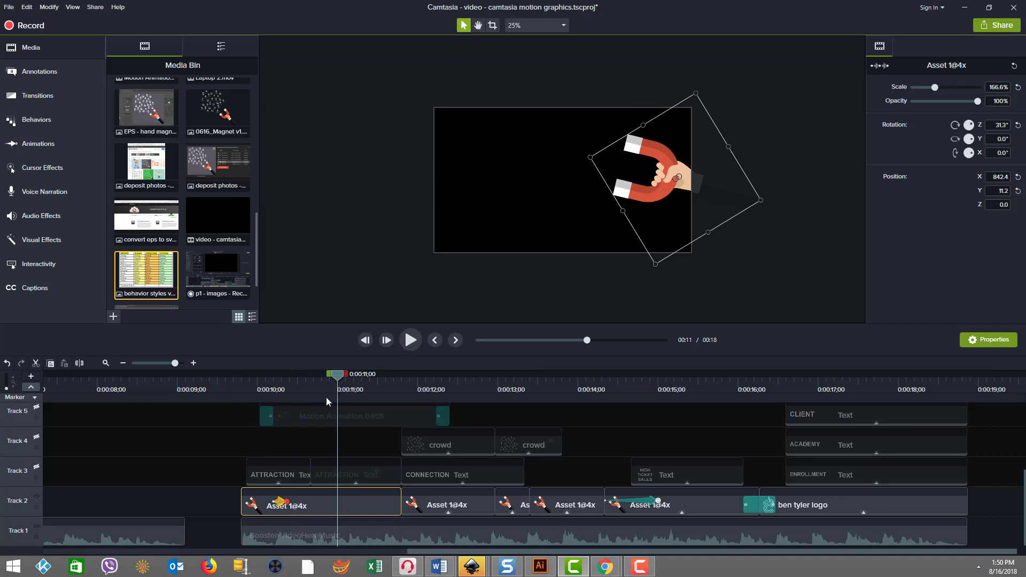
# Undo the deletion of the Pulsating behavior from the first magnet clip on Track 2 and show the clip's effects.
pyautogui.hotkey('ctrl', 'z')
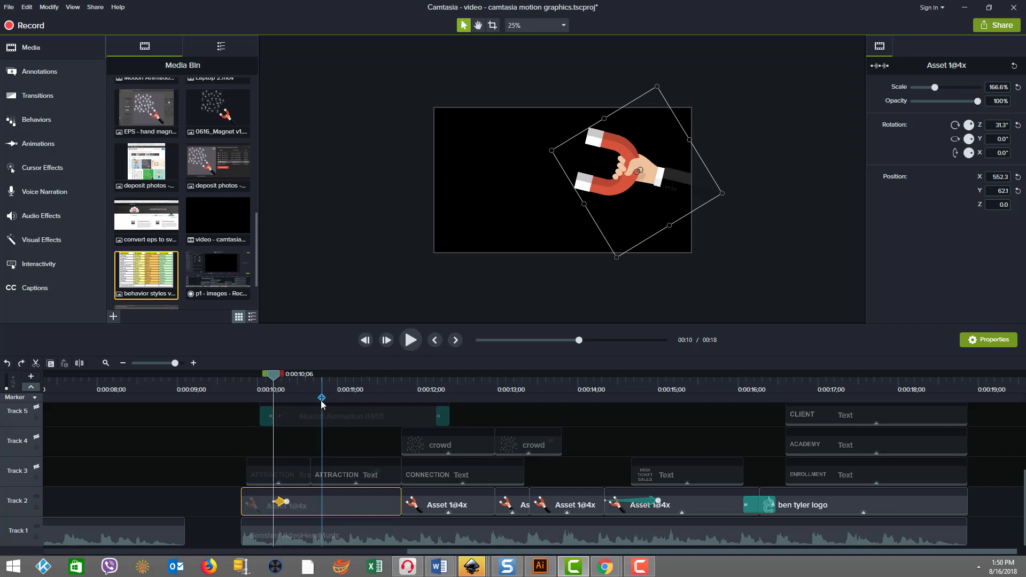
pyautogui.click(306, 513)
pyautogui.hotkey('ctrl', 'z')
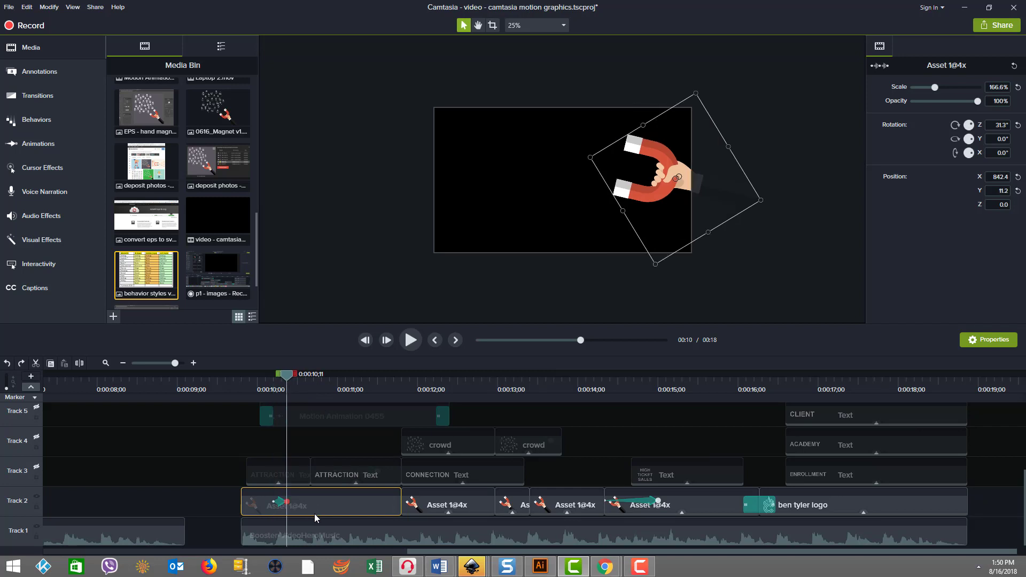
pyautogui.hotkey('ctrl', 'z')
pyautogui.click(319, 512)
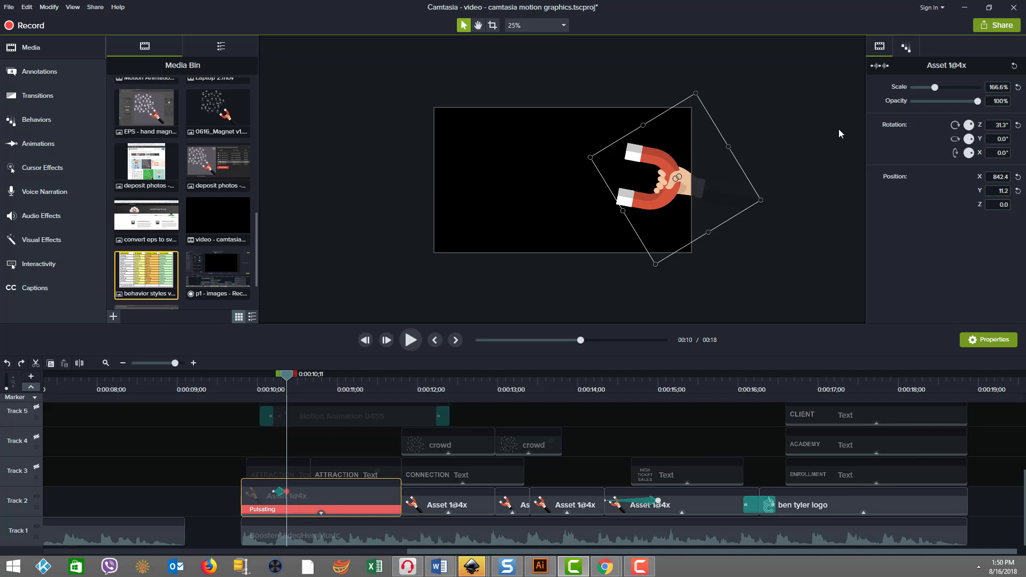
# Open the first magnet clip's Pulsating behavior and review its In, During and Out settings.
pyautogui.click(376, 510)
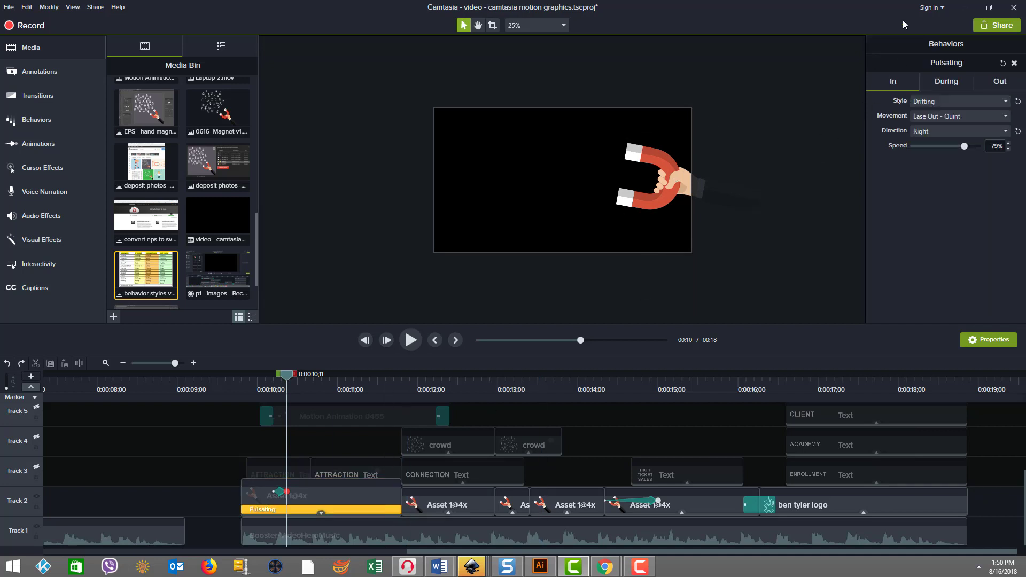
pyautogui.click(947, 82)
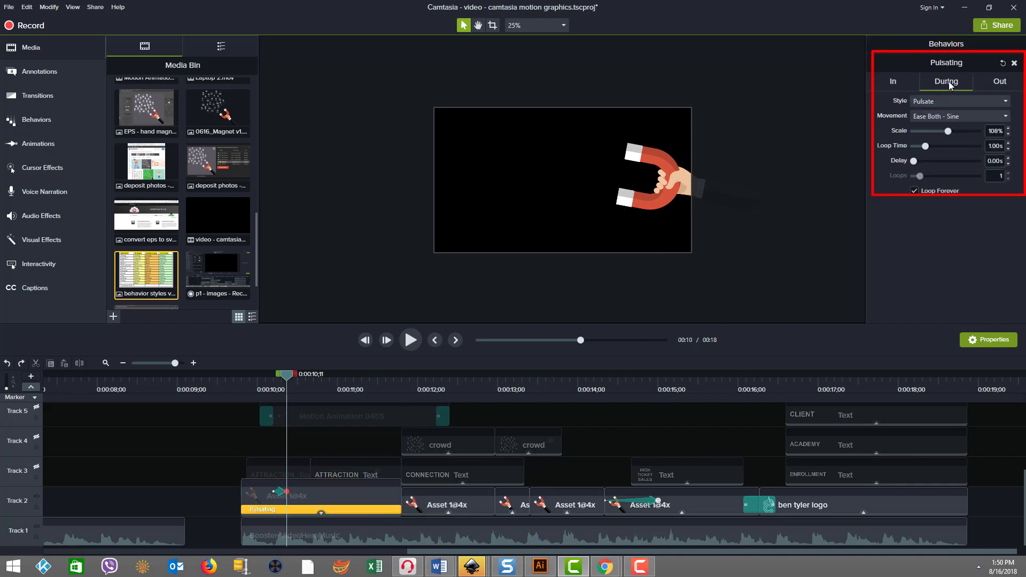
pyautogui.click(997, 84)
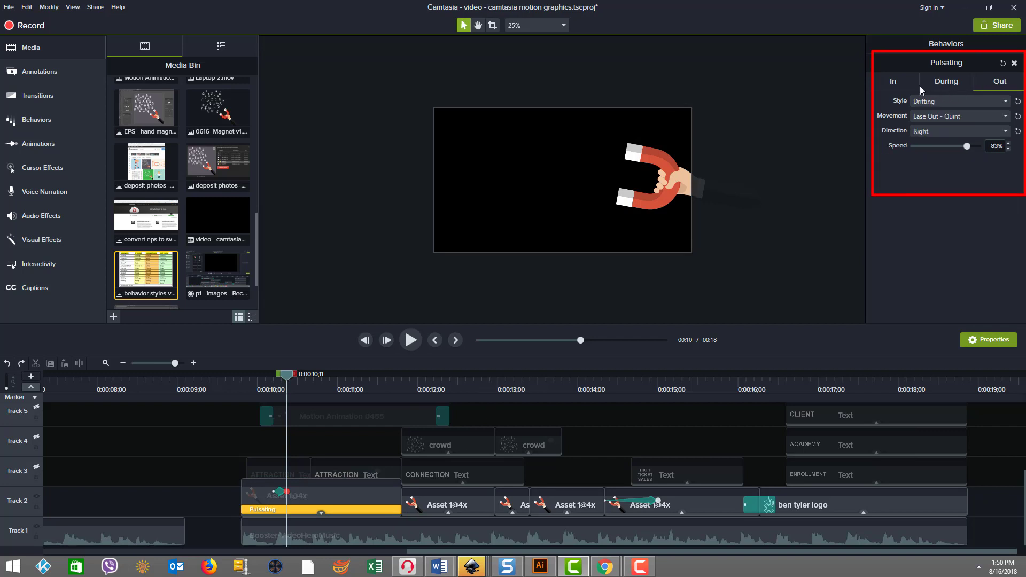
pyautogui.click(894, 83)
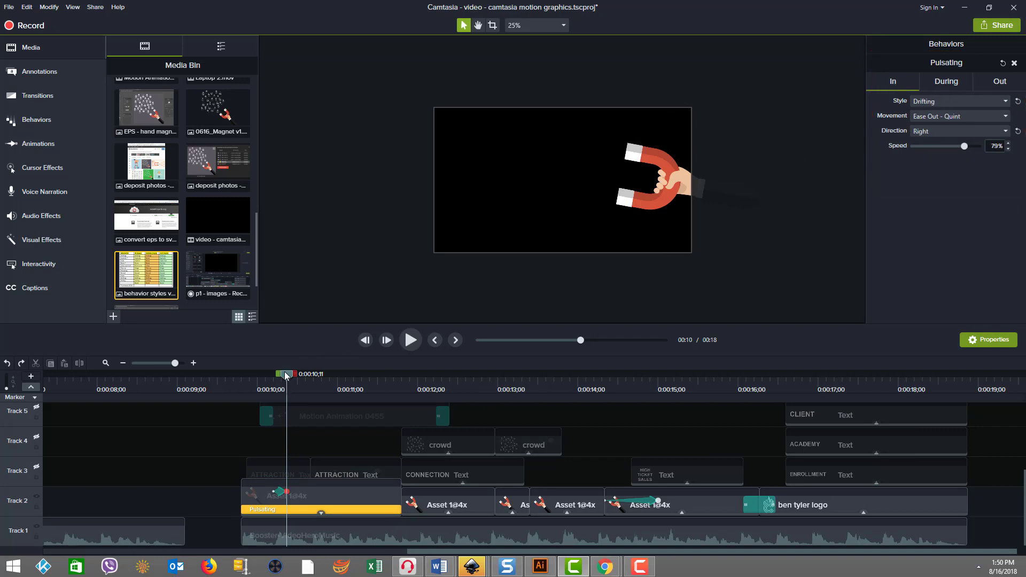
# Scrub the first magnet clip between about 10;11 and 11;10, comparing its motion with the During and Out settings.
pyautogui.moveTo(285, 377)
pyautogui.mouseDown()
pyautogui.moveTo(239, 377)
pyautogui.moveTo(292, 373)
pyautogui.mouseUp()
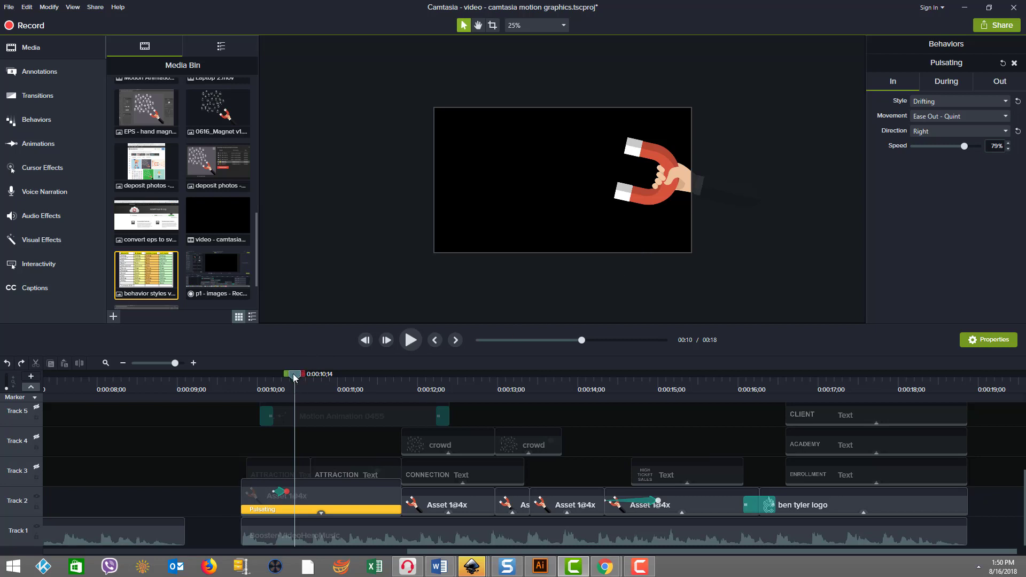
pyautogui.moveTo(298, 383); pyautogui.dragTo(309, 342)
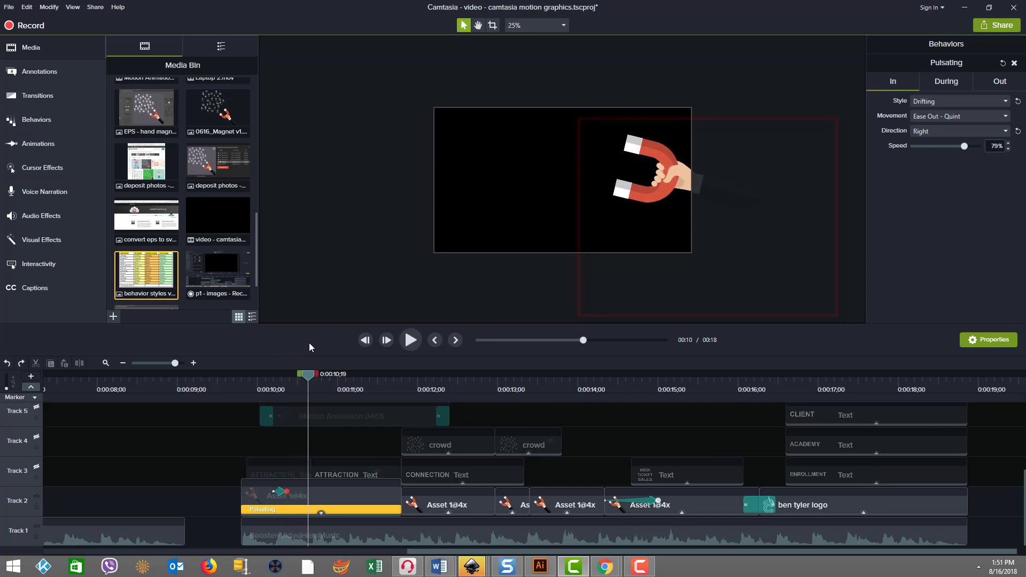
pyautogui.click(945, 82)
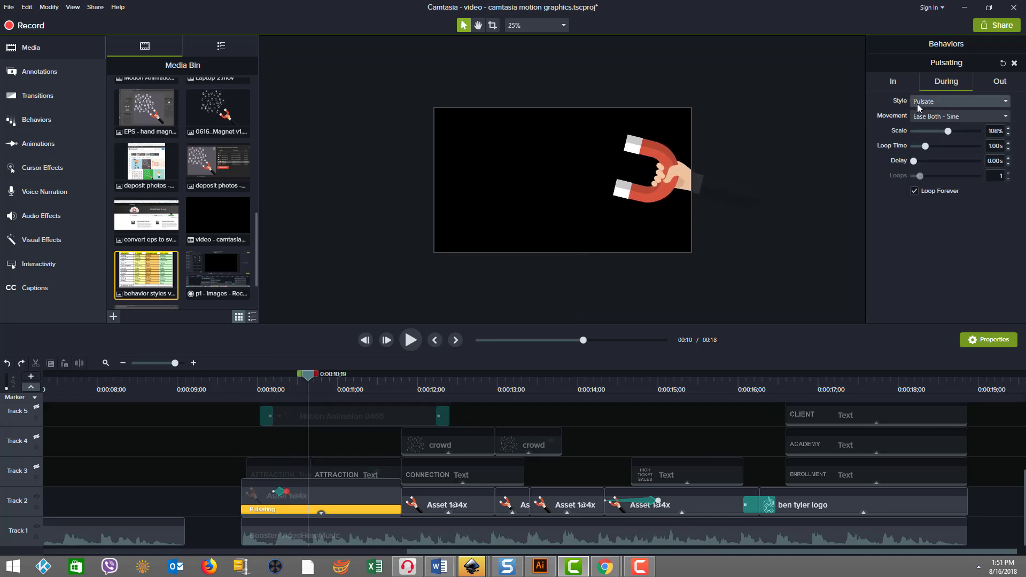
pyautogui.click(997, 81)
pyautogui.moveTo(308, 379); pyautogui.dragTo(362, 373)
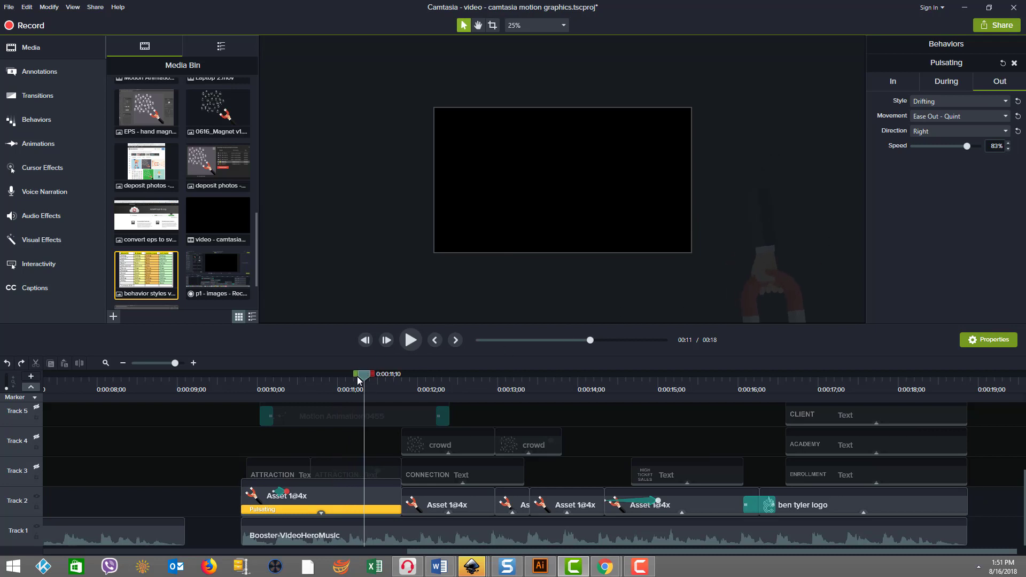
pyautogui.moveTo(363, 376); pyautogui.dragTo(293, 354)
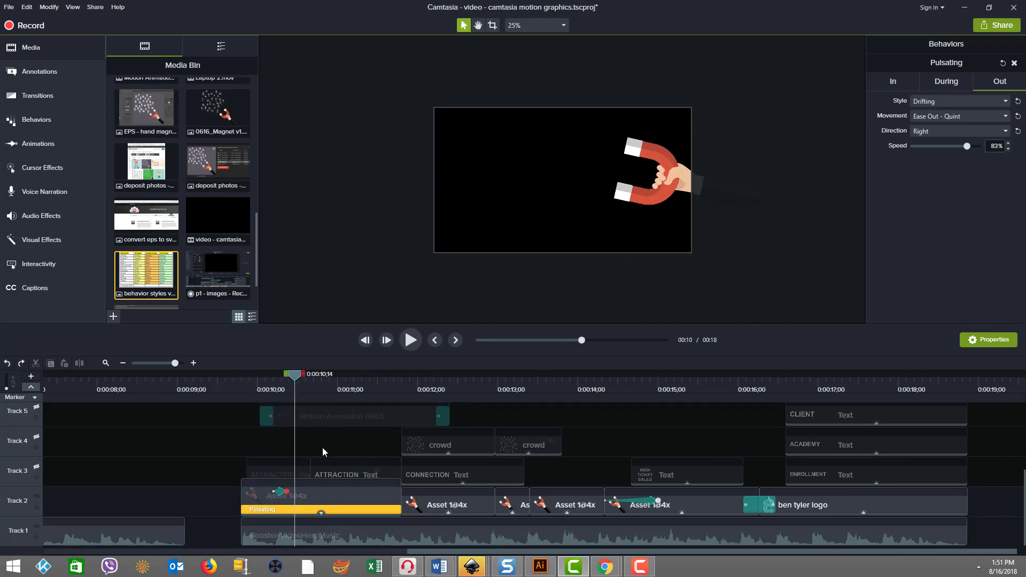
# Try the first magnet clip on Track 2 without its Pulsating behavior by deleting that effect.
pyautogui.rightClick(311, 512)
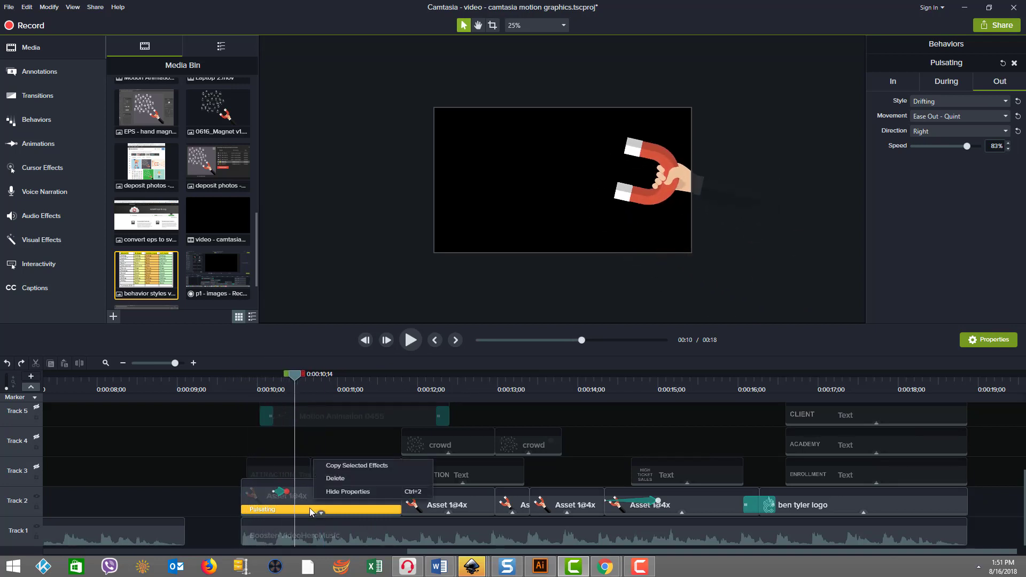
pyautogui.click(313, 492)
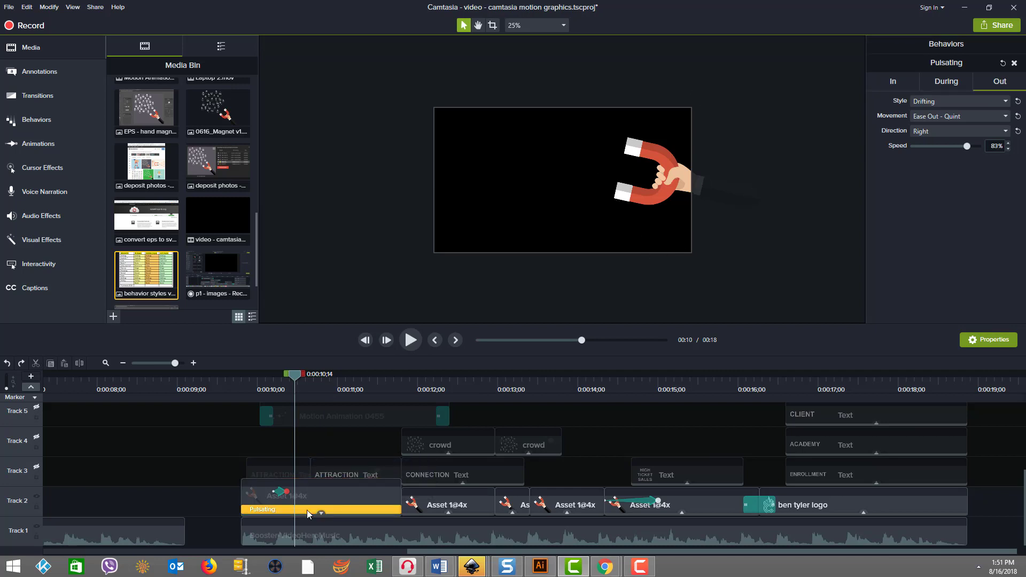
pyautogui.rightClick(307, 510)
pyautogui.click(345, 477)
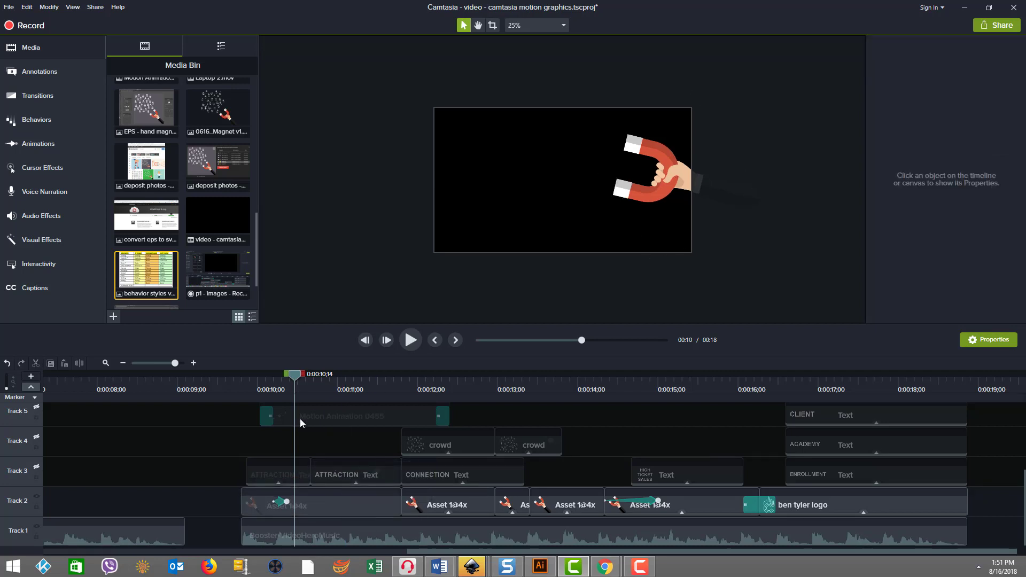
# Play and scrub through the first magnet clip from about 9;24 to 11;12 to examine how the magnet moves in and out.
pyautogui.moveTo(278, 381); pyautogui.dragTo(336, 380)
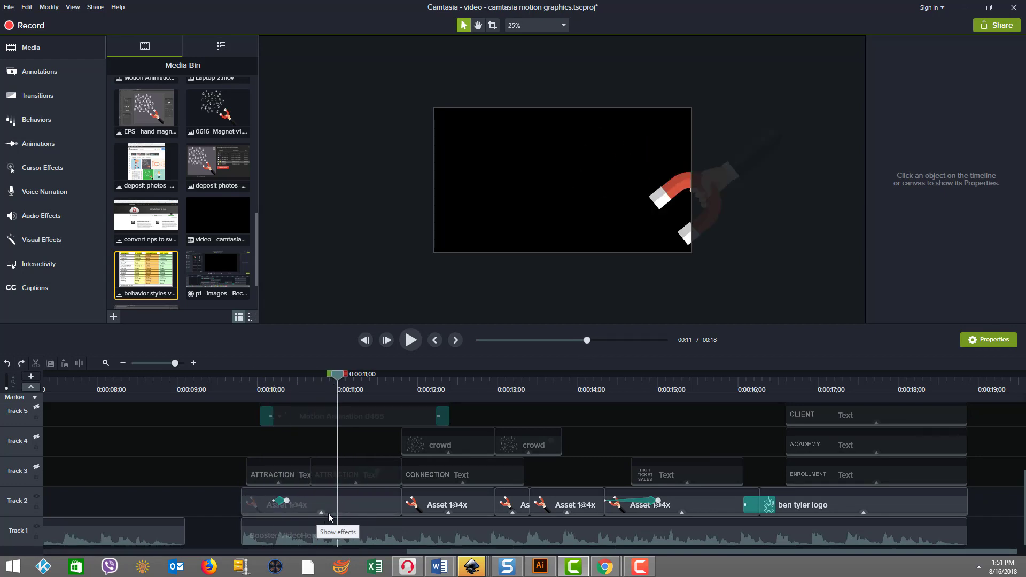
pyautogui.moveTo(339, 375); pyautogui.dragTo(245, 377)
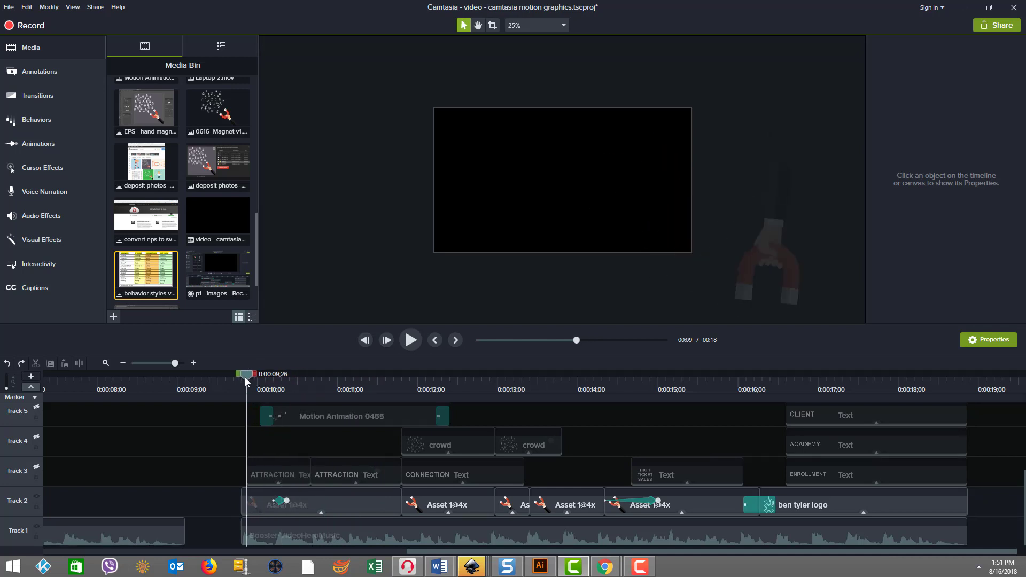
pyautogui.click(410, 341)
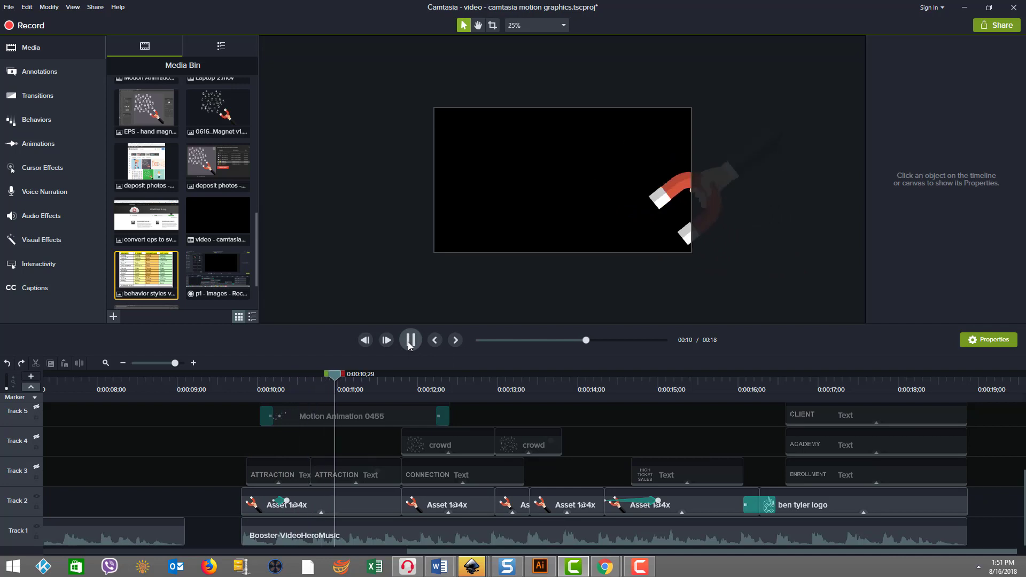
pyautogui.click(409, 343)
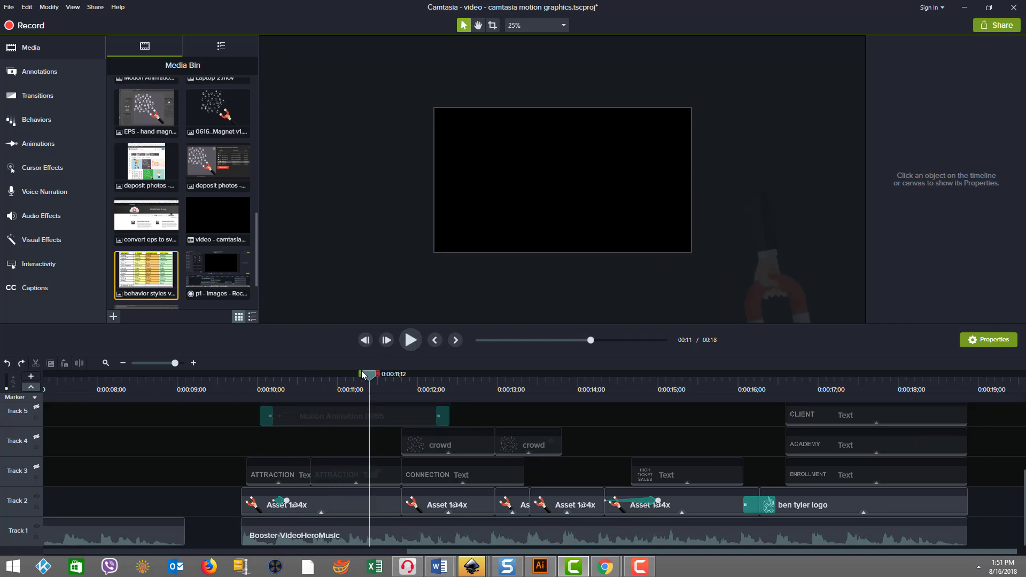
pyautogui.moveTo(362, 374); pyautogui.dragTo(228, 373)
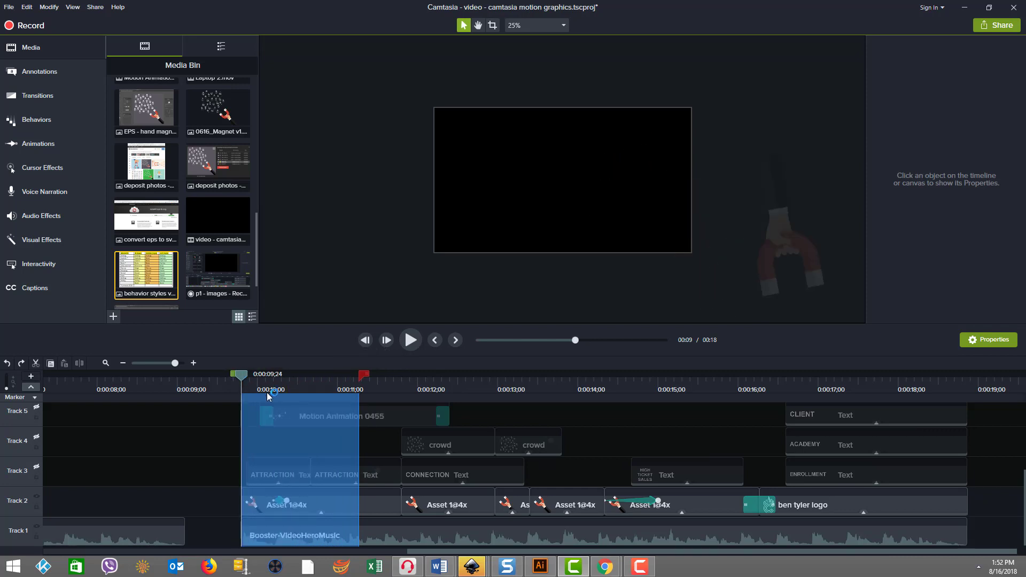
pyautogui.click(301, 381)
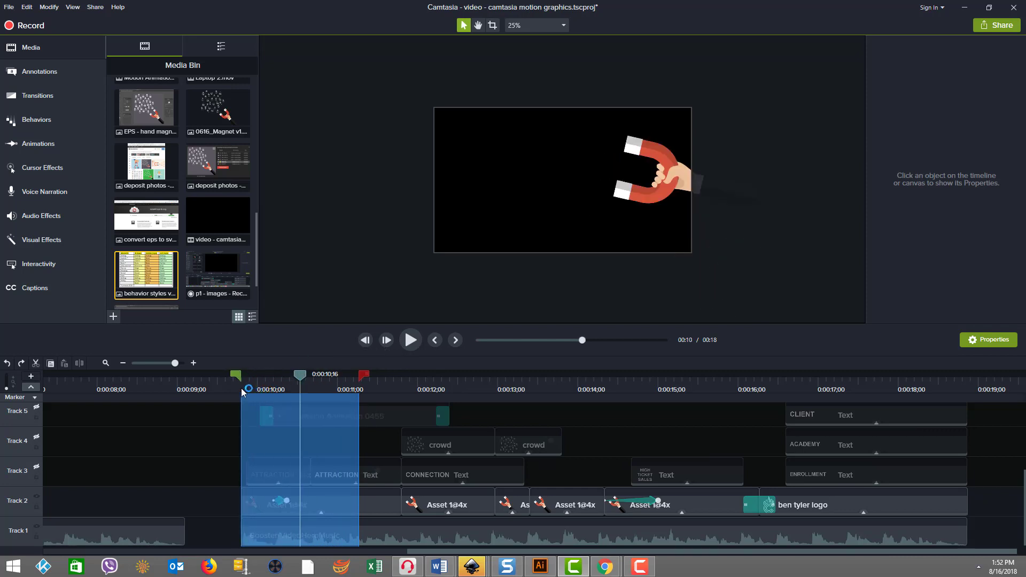
pyautogui.click(257, 383)
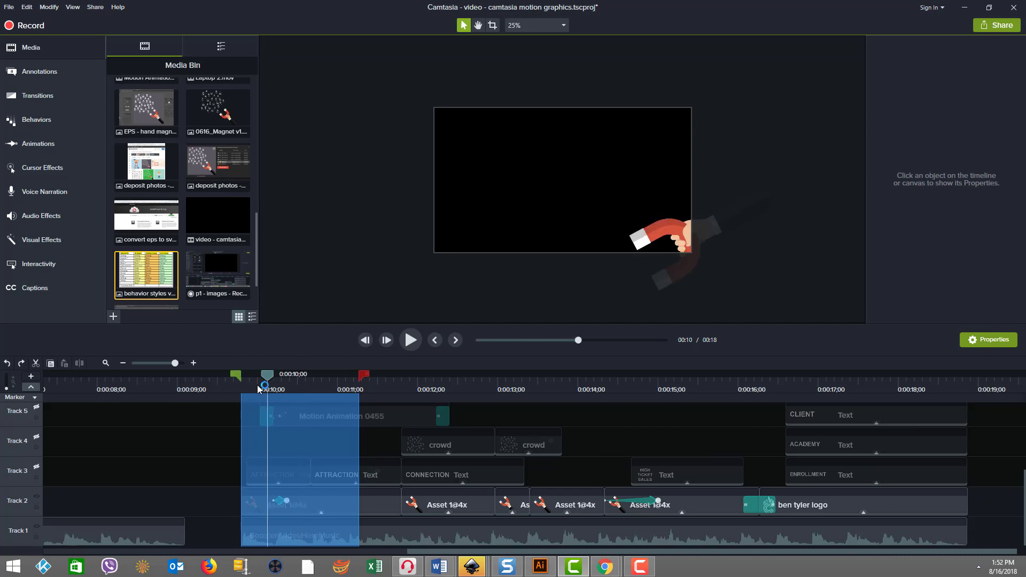
pyautogui.click(318, 386)
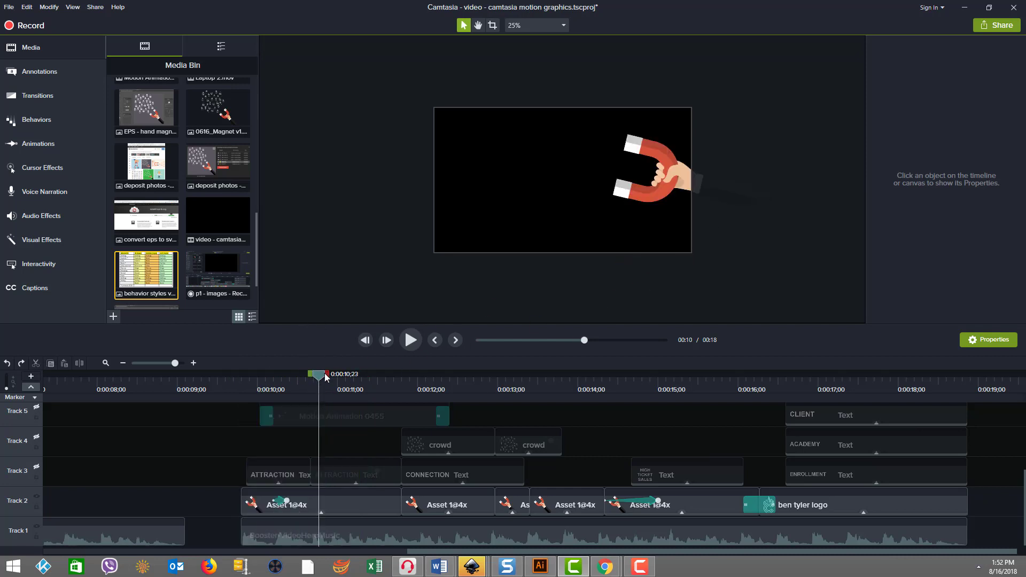
pyautogui.moveTo(322, 379); pyautogui.dragTo(302, 374)
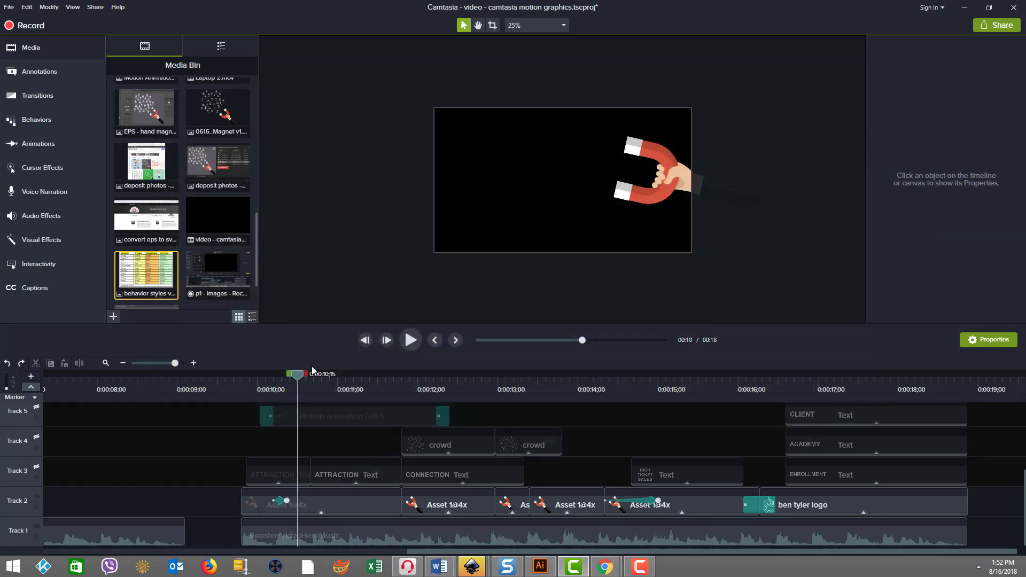
pyautogui.moveTo(312, 371); pyautogui.dragTo(406, 372)
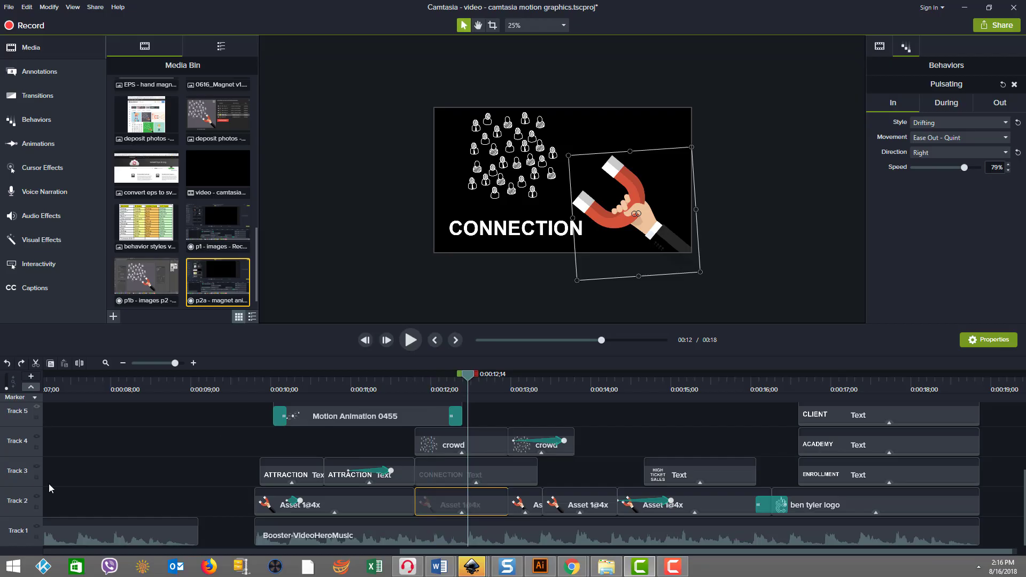
# Show the effects of the second magnet clip on Track 2 and review its Pulsating In, During and Out settings.
pyautogui.moveTo(468, 374)
pyautogui.mouseDown()
pyautogui.moveTo(359, 379)
pyautogui.moveTo(453, 374)
pyautogui.mouseUp()
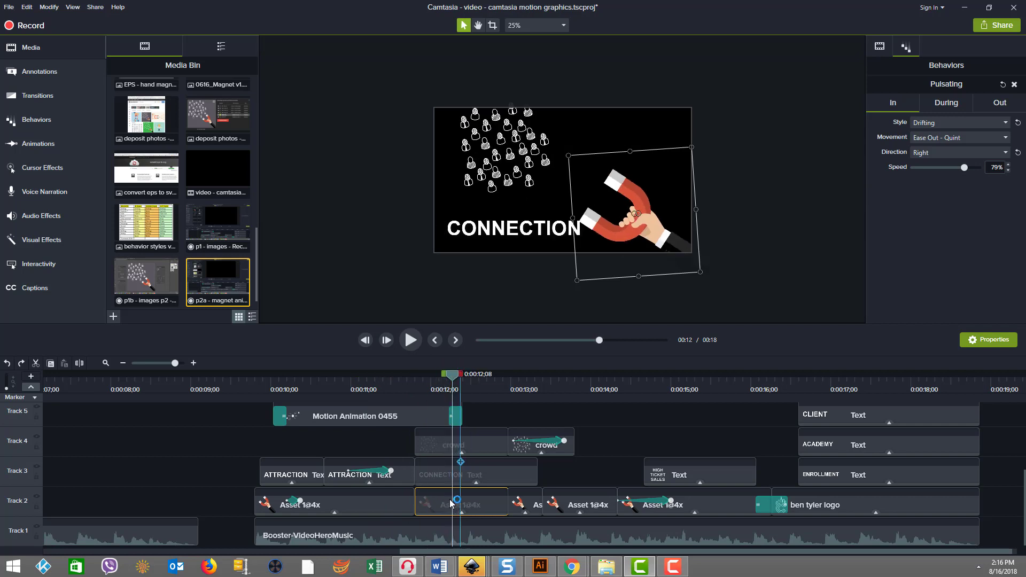
pyautogui.click(462, 513)
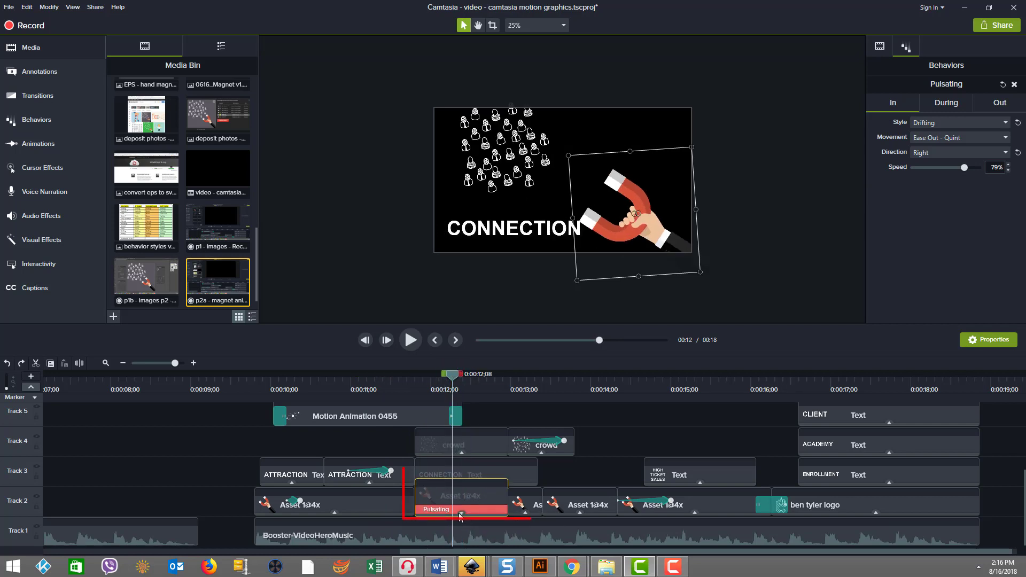
pyautogui.click(474, 514)
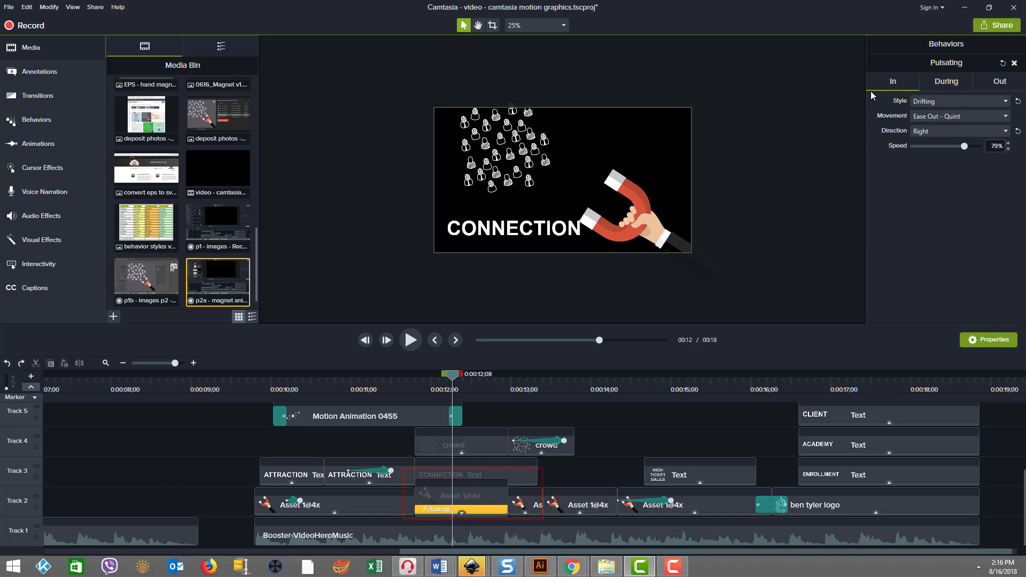
pyautogui.click(944, 83)
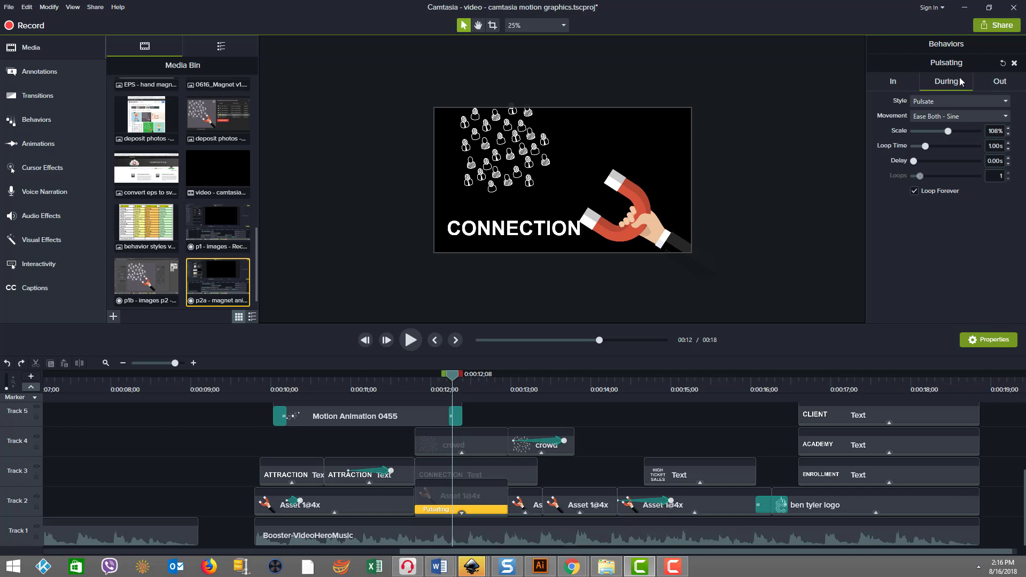
pyautogui.click(894, 84)
pyautogui.click(944, 83)
pyautogui.click(994, 85)
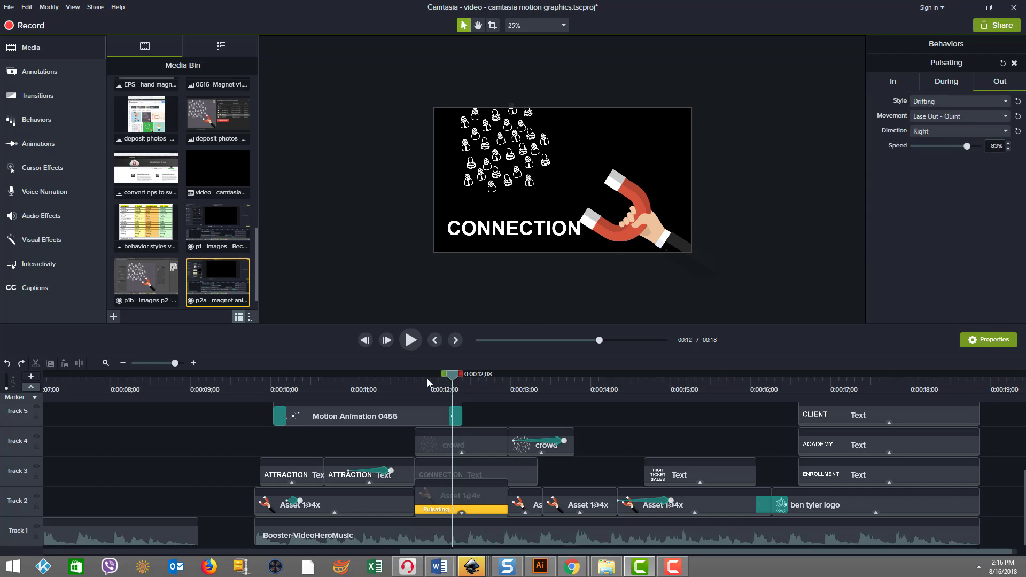
# Delete the Pulsating behavior from the second magnet clip, scrub to about 12;10 to compare the magnet's position, and undo the deletion.
pyautogui.rightClick(475, 509)
pyautogui.click(496, 482)
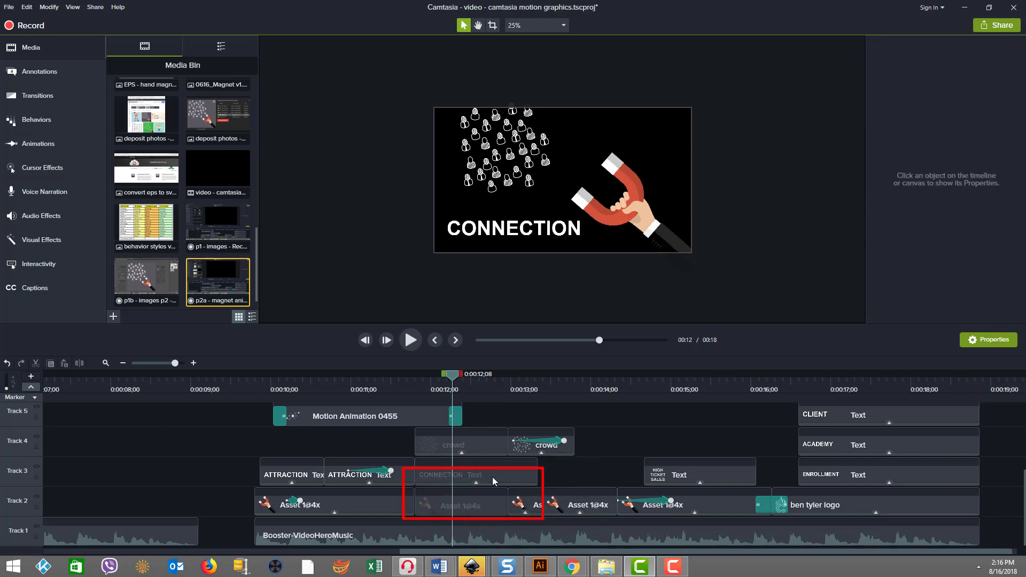
pyautogui.moveTo(453, 378)
pyautogui.mouseDown()
pyautogui.moveTo(440, 380)
pyautogui.moveTo(455, 383)
pyautogui.mouseUp()
pyautogui.click(457, 388)
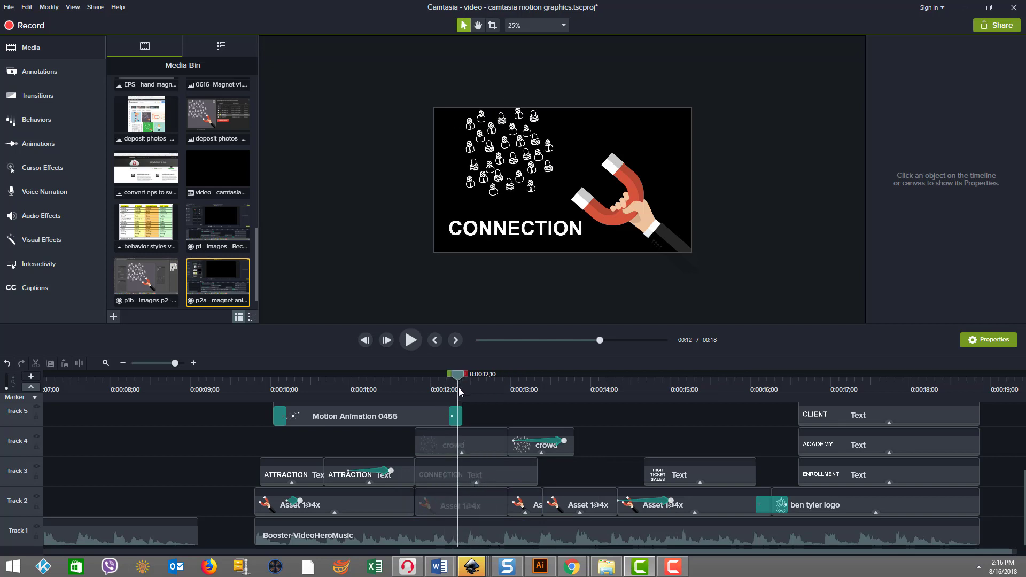
pyautogui.hotkey('ctrl', 'z')
# Review the Pulsating In, During and Out settings of the third magnet clip on Track 2, scrubbing from 12;28 to 13;13.
pyautogui.moveTo(451, 382); pyautogui.dragTo(506, 419)
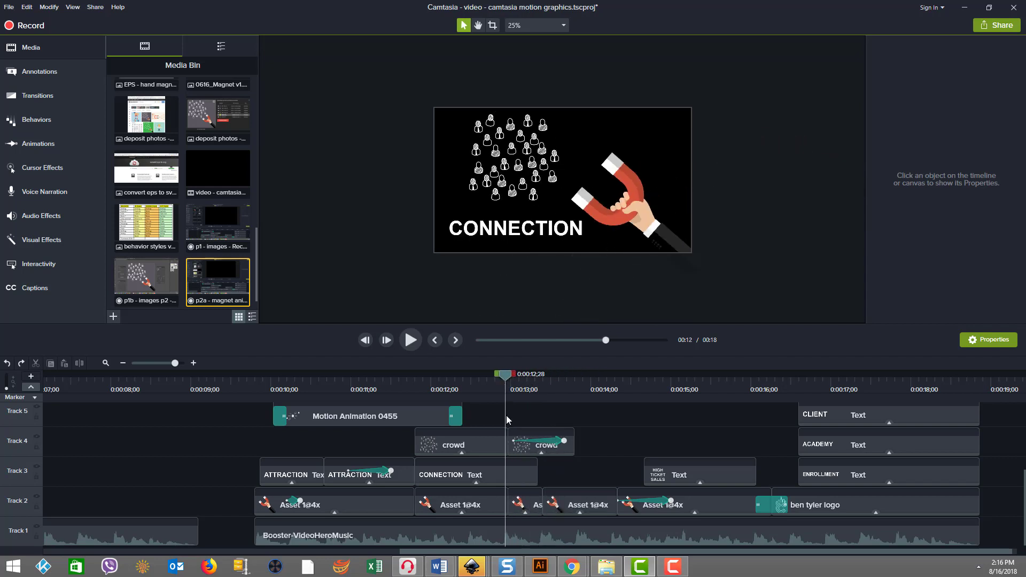
pyautogui.click(524, 513)
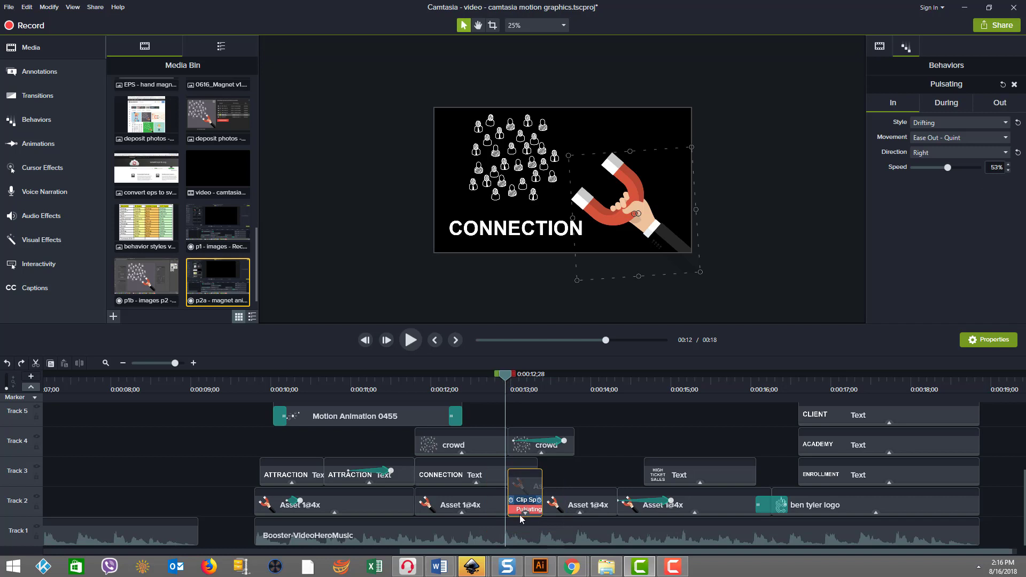
pyautogui.click(531, 510)
pyautogui.moveTo(506, 381); pyautogui.dragTo(529, 385)
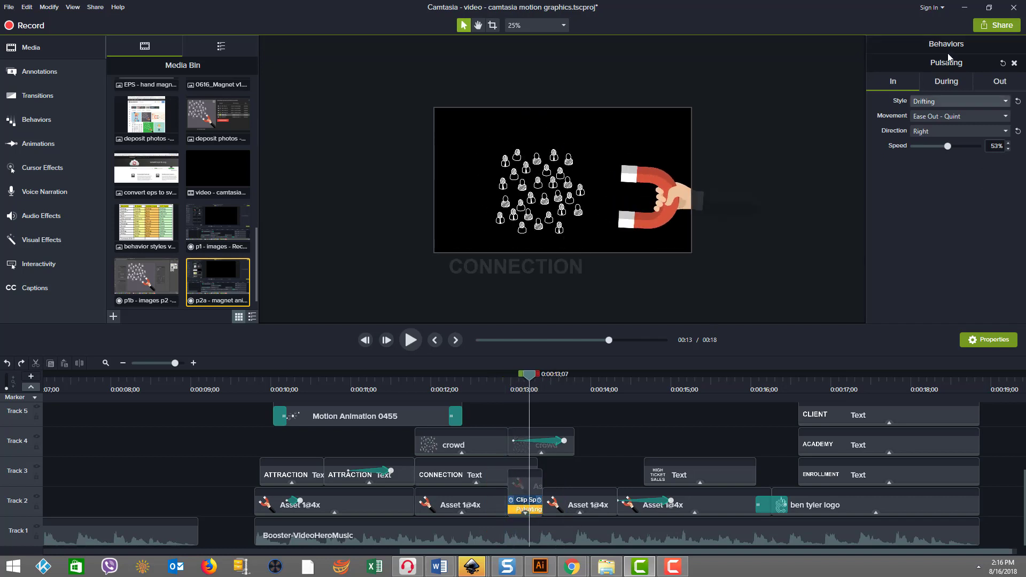
pyautogui.click(946, 81)
pyautogui.click(996, 82)
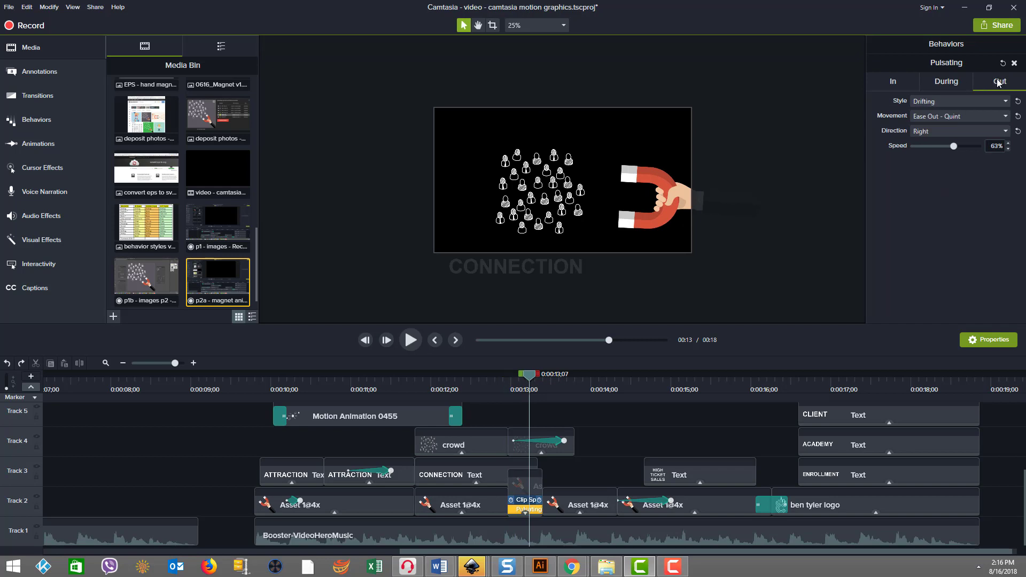
pyautogui.moveTo(529, 375); pyautogui.dragTo(547, 378)
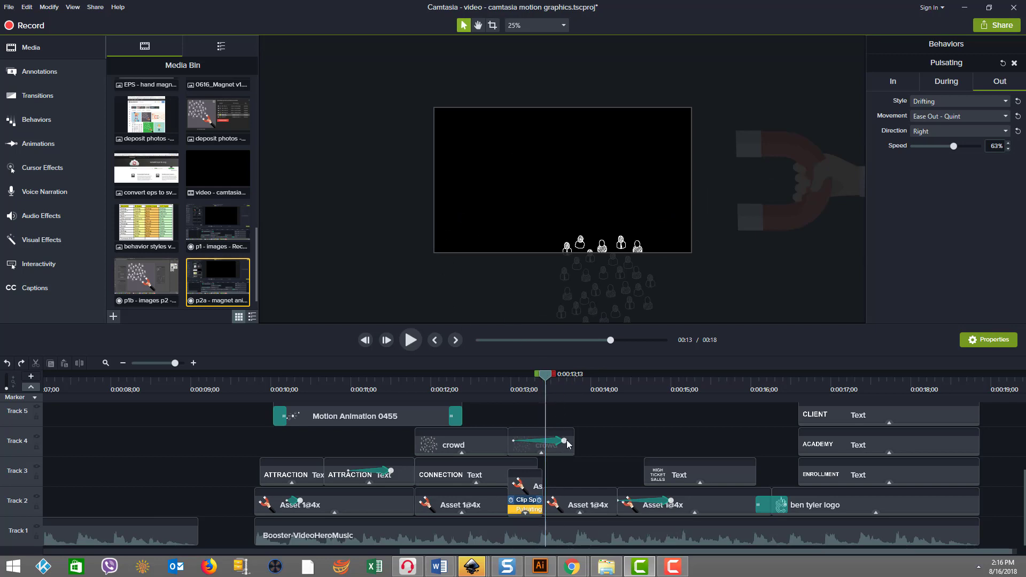
# Scrub to 13;23 and review the Fade behavior's In and During settings on the fourth magnet clip on Track 2.
pyautogui.moveTo(545, 378); pyautogui.dragTo(570, 384)
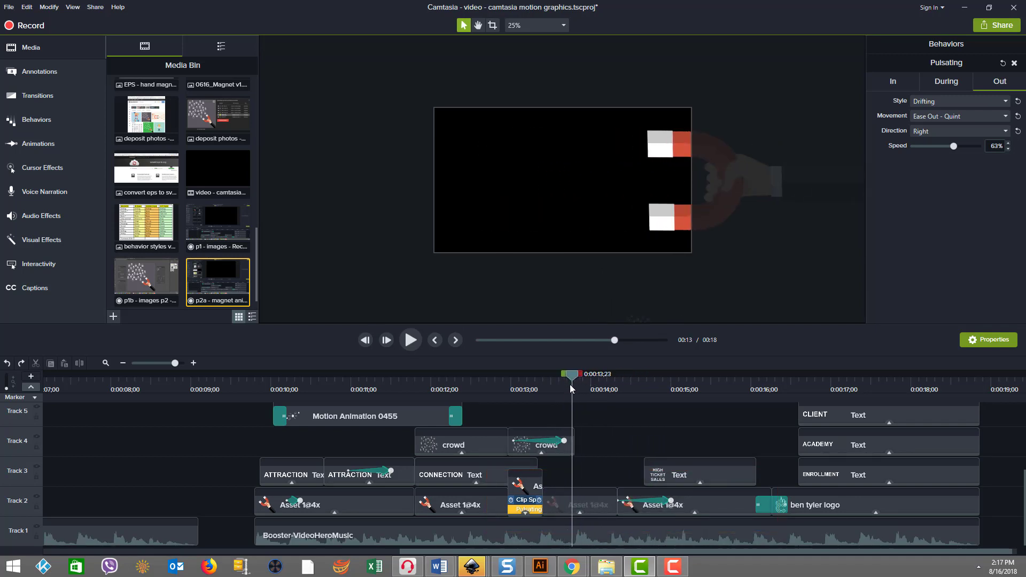
pyautogui.click(575, 514)
pyautogui.click(566, 511)
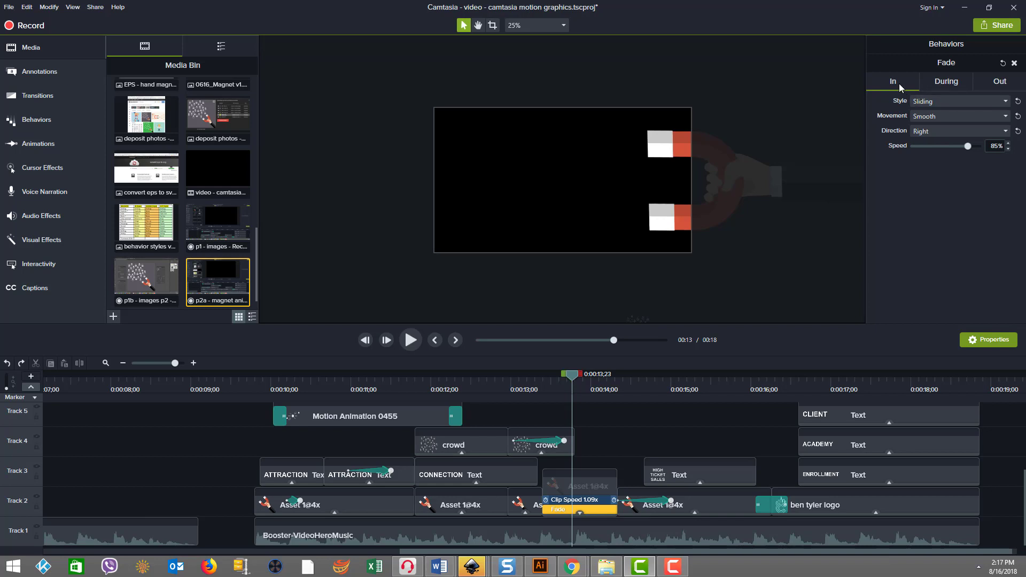
pyautogui.click(945, 85)
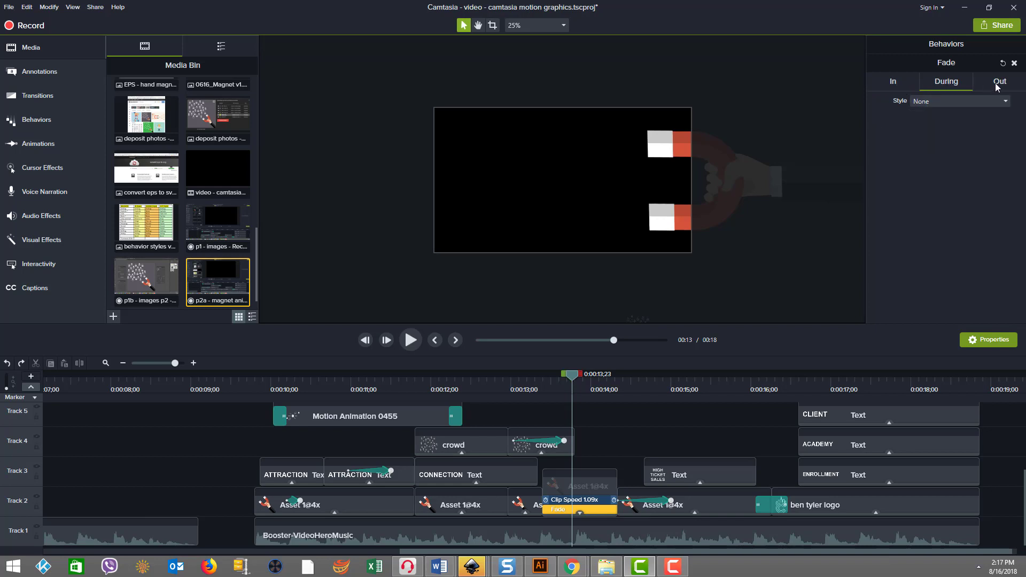
pyautogui.click(898, 86)
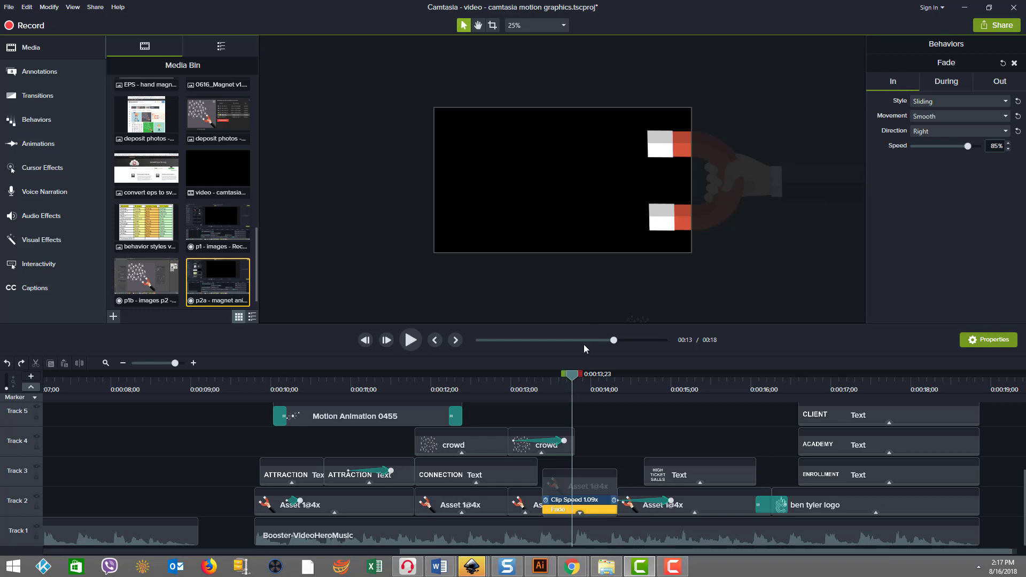
# Scrub to about 14;18 and review the Fade behavior's In, During and Out settings on the last magnet clip.
pyautogui.moveTo(575, 377); pyautogui.dragTo(635, 384)
pyautogui.click(640, 507)
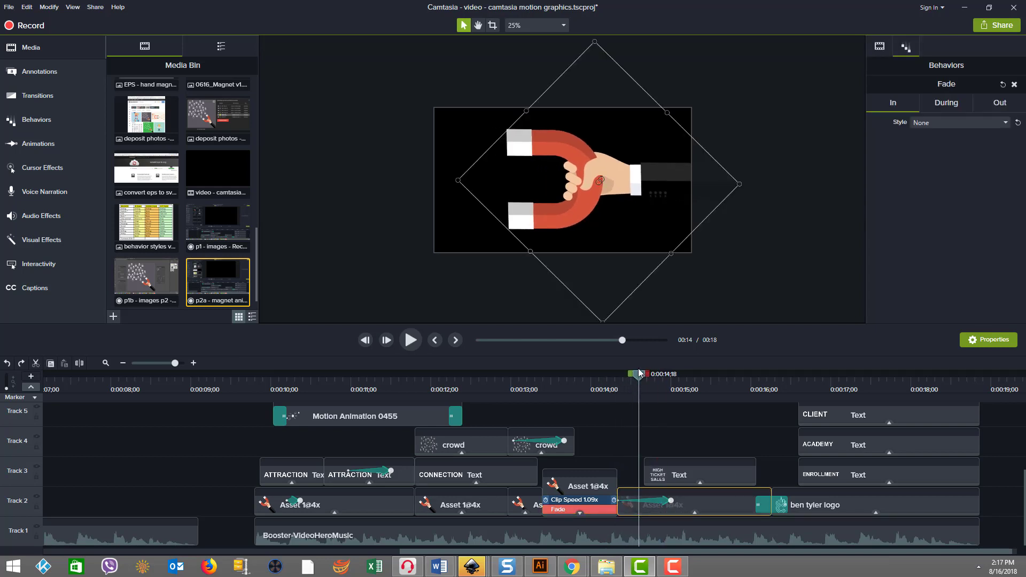
pyautogui.click(945, 104)
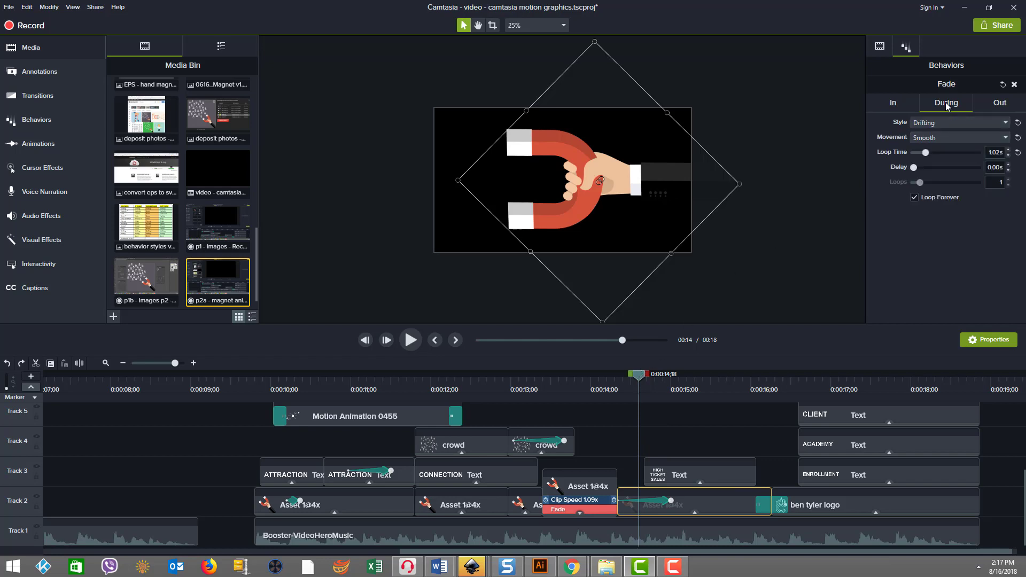
pyautogui.click(1005, 104)
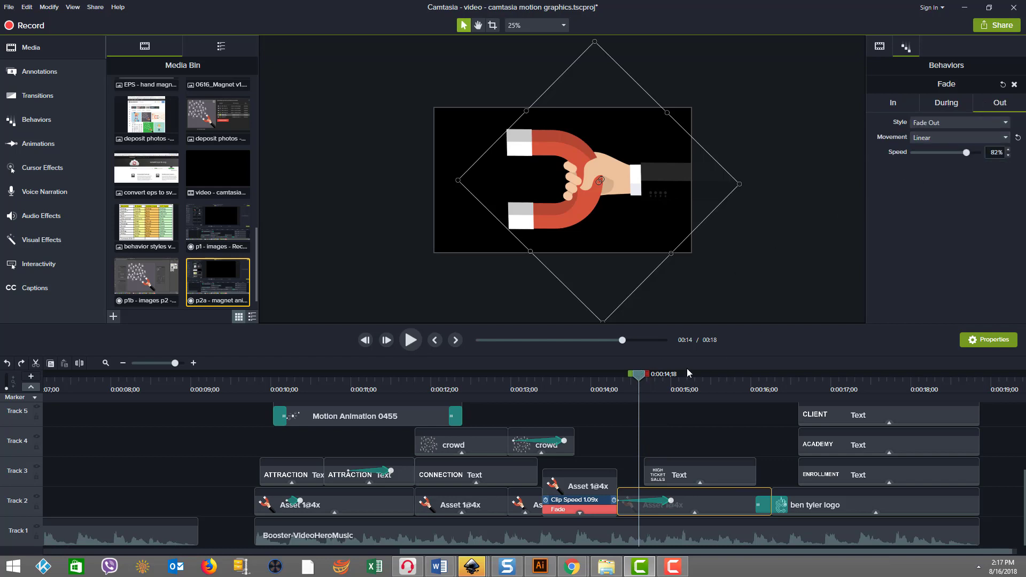
# Select the custom animation on the last magnet clip and scrub past the clip's end to examine the movement.
pyautogui.moveTo(637, 377); pyautogui.dragTo(714, 378)
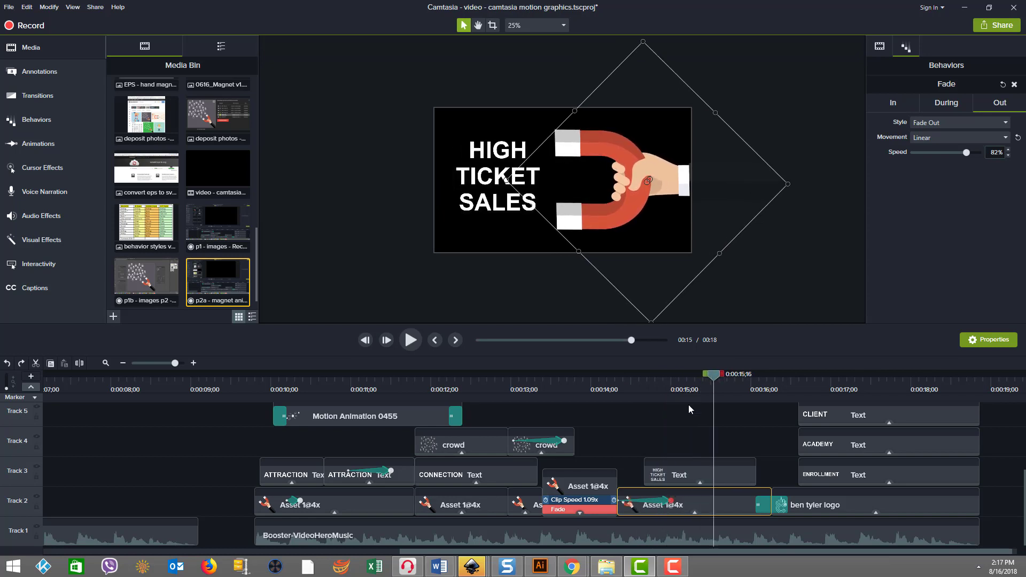
pyautogui.click(669, 499)
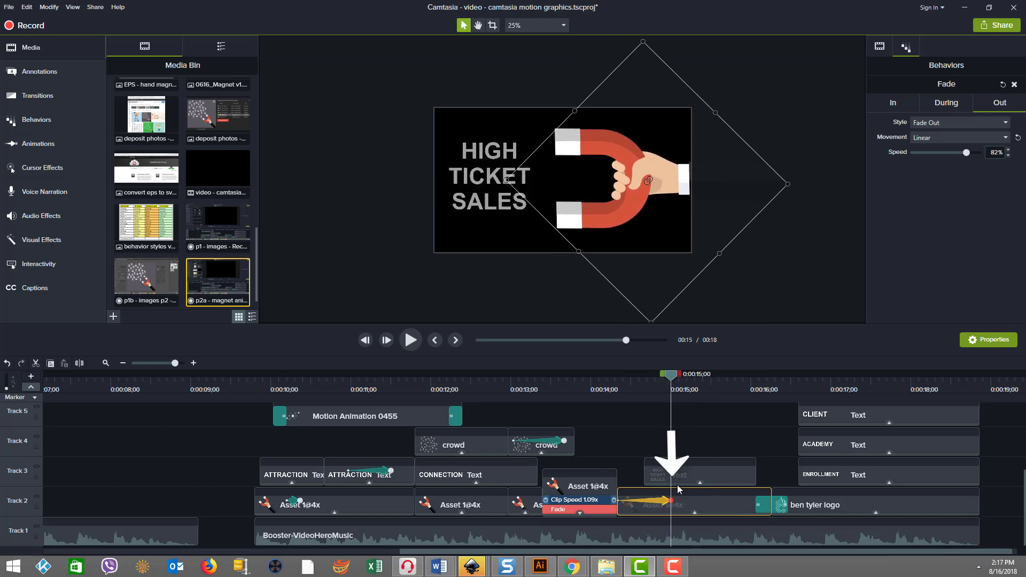
pyautogui.moveTo(671, 406)
pyautogui.mouseDown()
pyautogui.moveTo(622, 405)
pyautogui.moveTo(672, 410)
pyautogui.mouseUp()
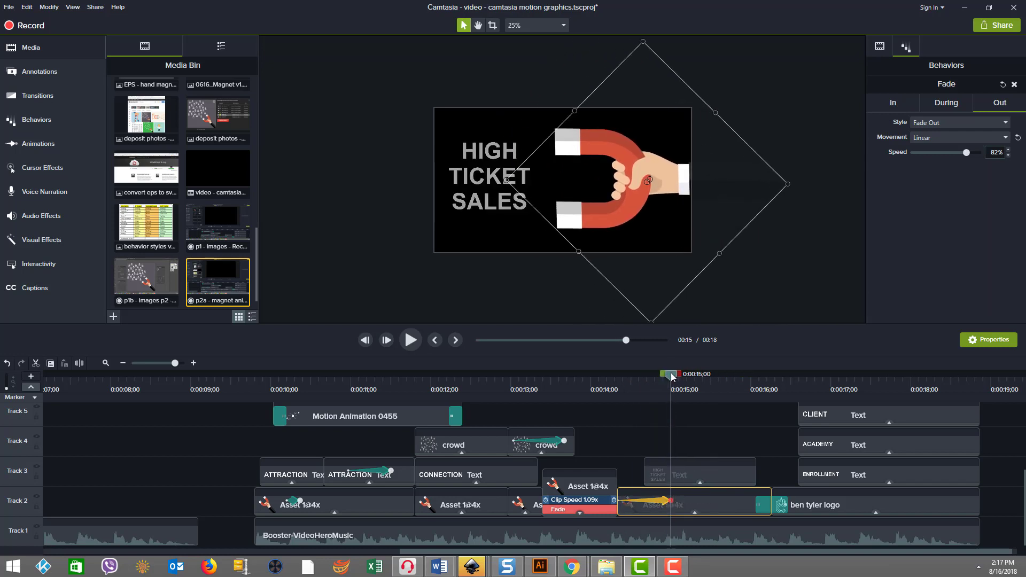
pyautogui.moveTo(671, 375); pyautogui.dragTo(778, 377)
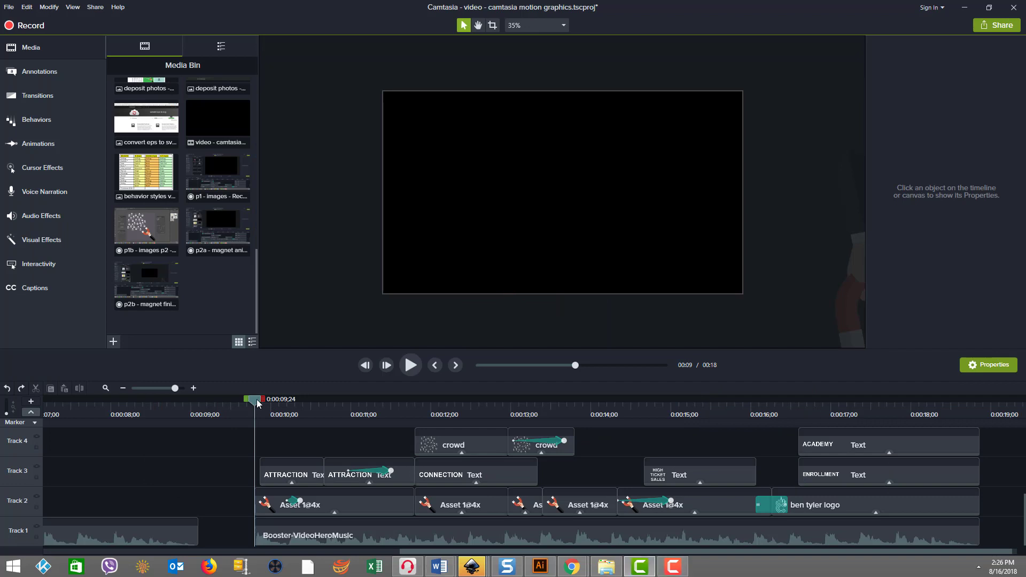
# Scrub from 9;24 to 10;13 and show the Shifting behavior's In settings for the first ATTRACTION text on Track 3.
pyautogui.moveTo(261, 401)
pyautogui.mouseDown()
pyautogui.moveTo(707, 391)
pyautogui.moveTo(494, 408)
pyautogui.moveTo(228, 401)
pyautogui.moveTo(305, 404)
pyautogui.mouseUp()
pyautogui.click(288, 474)
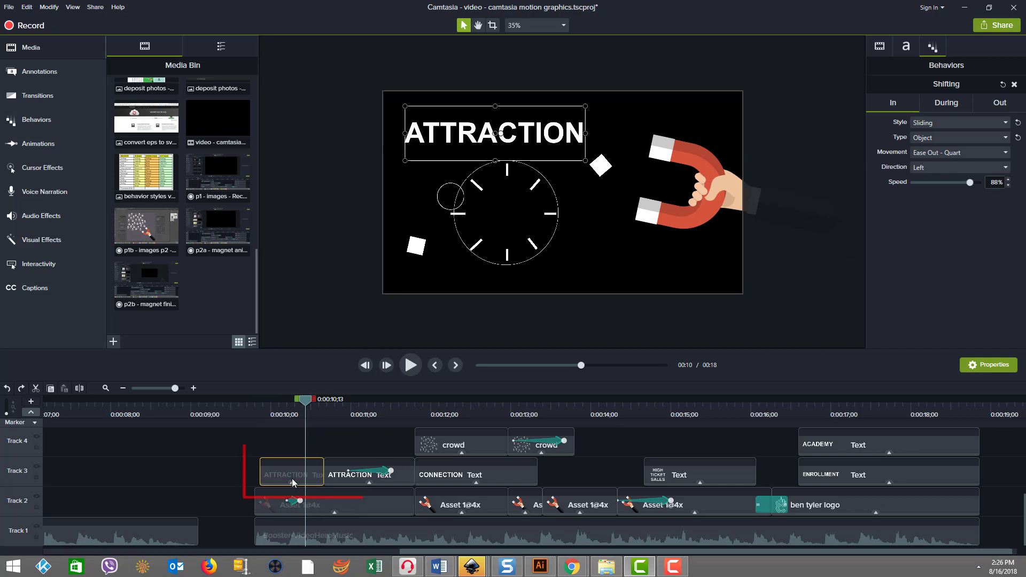
pyautogui.click(292, 483)
pyautogui.click(287, 479)
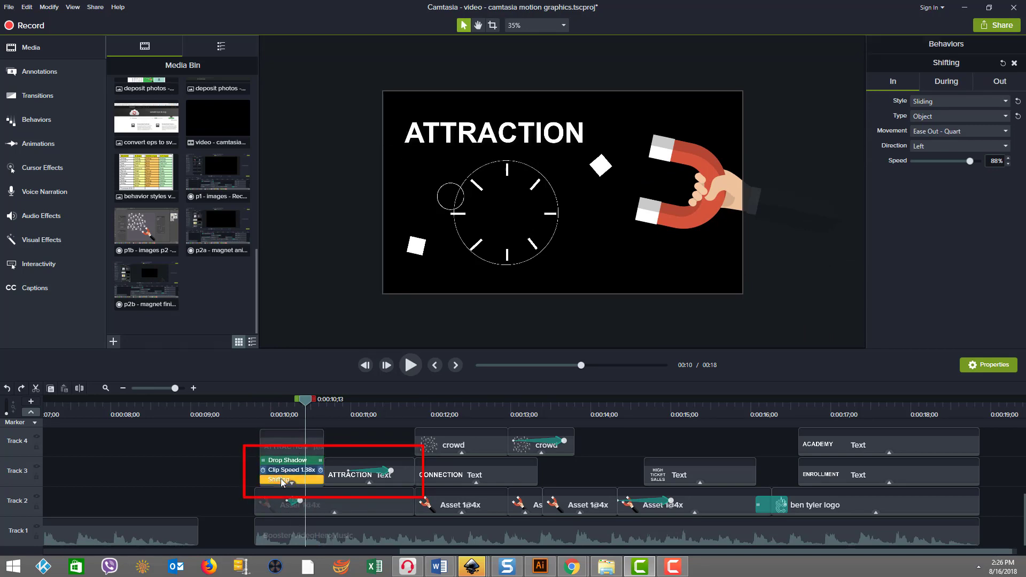
# Try the first ATTRACTION text without its Shifting behavior, scrubbing back to 10;07, and undo the deletion.
pyautogui.rightClick(285, 481)
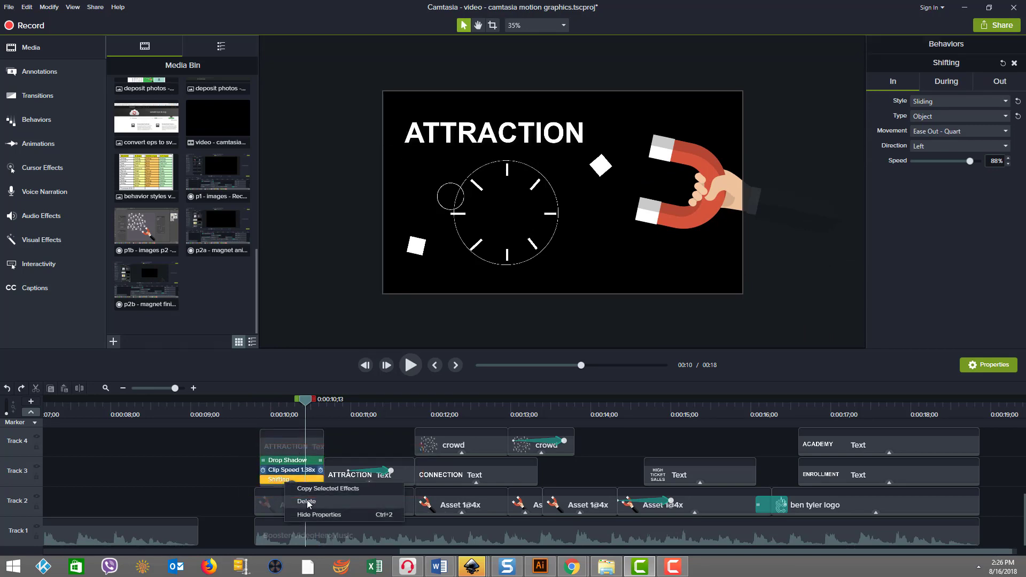
pyautogui.click(308, 503)
pyautogui.moveTo(304, 402)
pyautogui.mouseDown()
pyautogui.moveTo(256, 402)
pyautogui.moveTo(301, 406)
pyautogui.moveTo(288, 407)
pyautogui.mouseUp()
pyautogui.hotkey('ctrl', 'z')
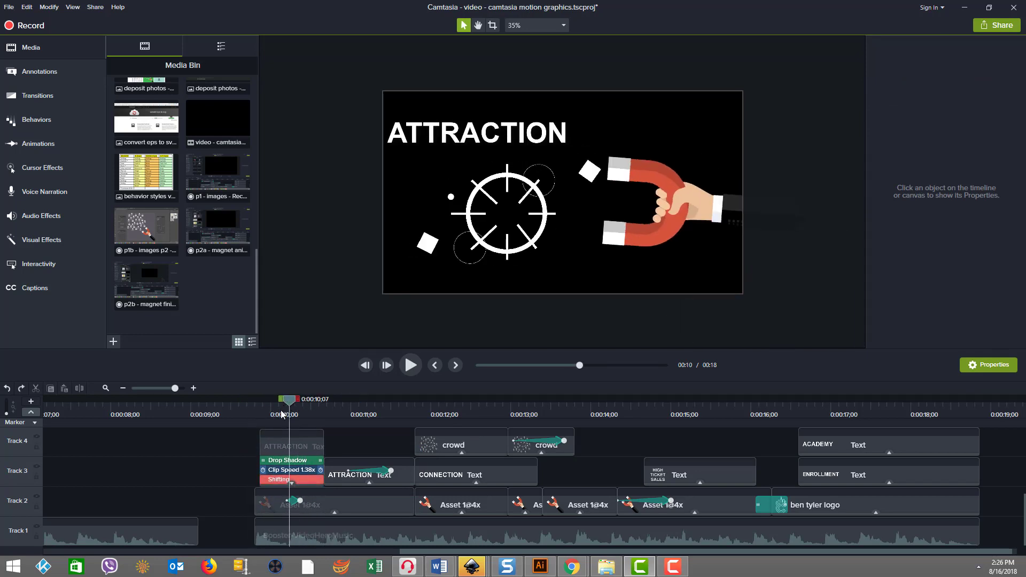
# Examine how Shifting slides the first ATTRACTION text onto the canvas between 10;02 and 10;07, viewing the area around the canvas.
pyautogui.click(288, 480)
pyautogui.moveTo(251, 406); pyautogui.dragTo(276, 396)
pyautogui.scroll(-3, 364, 334)
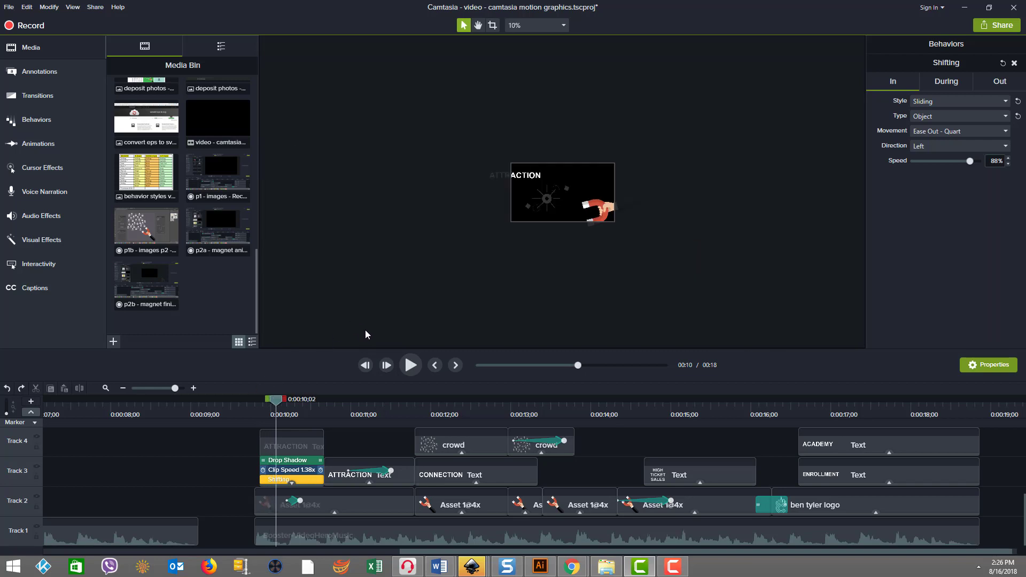
pyautogui.moveTo(277, 404)
pyautogui.mouseDown()
pyautogui.moveTo(241, 403)
pyautogui.moveTo(289, 397)
pyautogui.mouseUp()
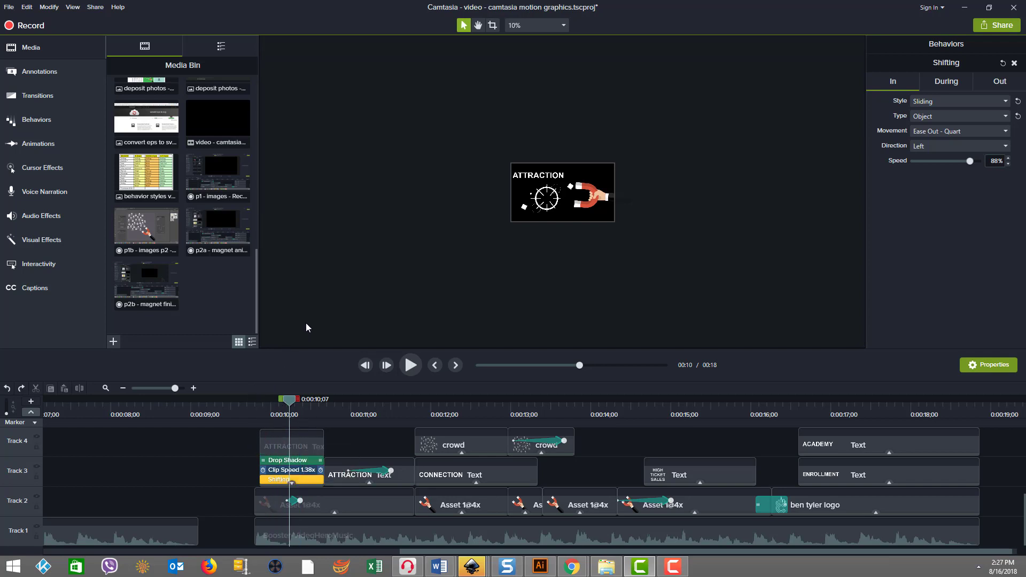
pyautogui.scroll(3, 306, 327)
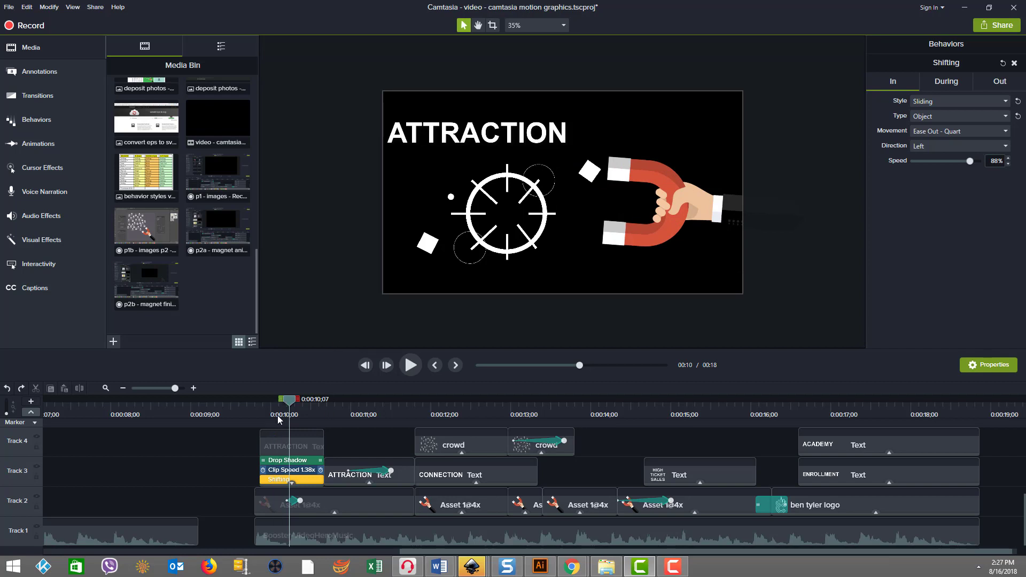
# Review the Clip Speed effect on the first ATTRACTION text, collapsing and reopening the clip's effects.
pyautogui.click(284, 473)
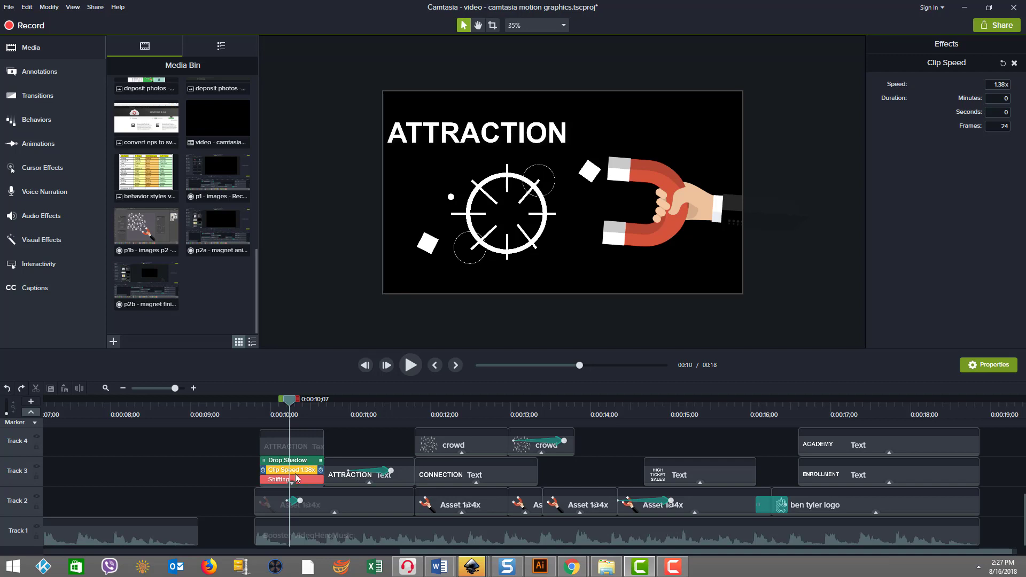
pyautogui.click(212, 471)
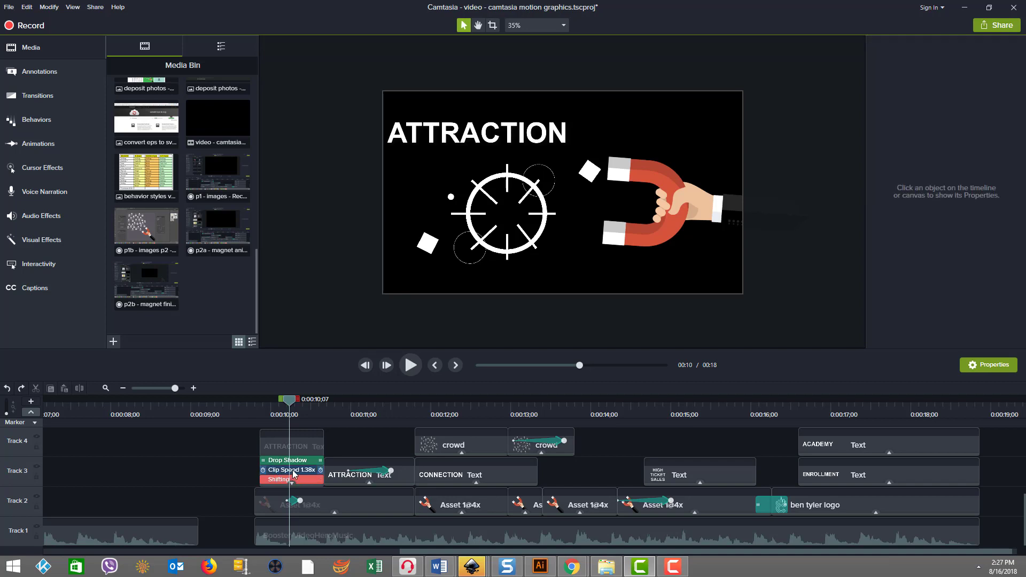
pyautogui.click(297, 471)
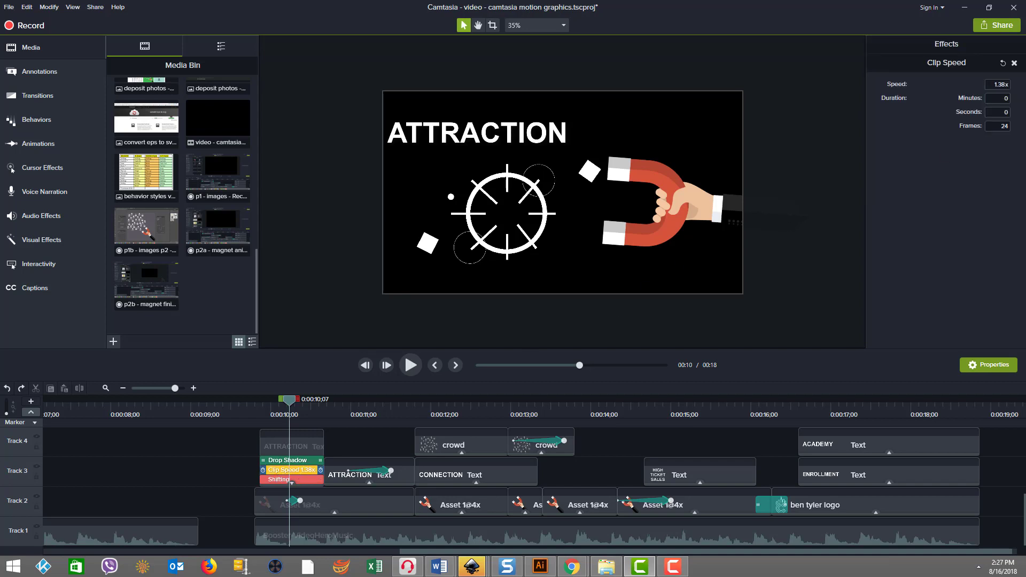
pyautogui.click(243, 470)
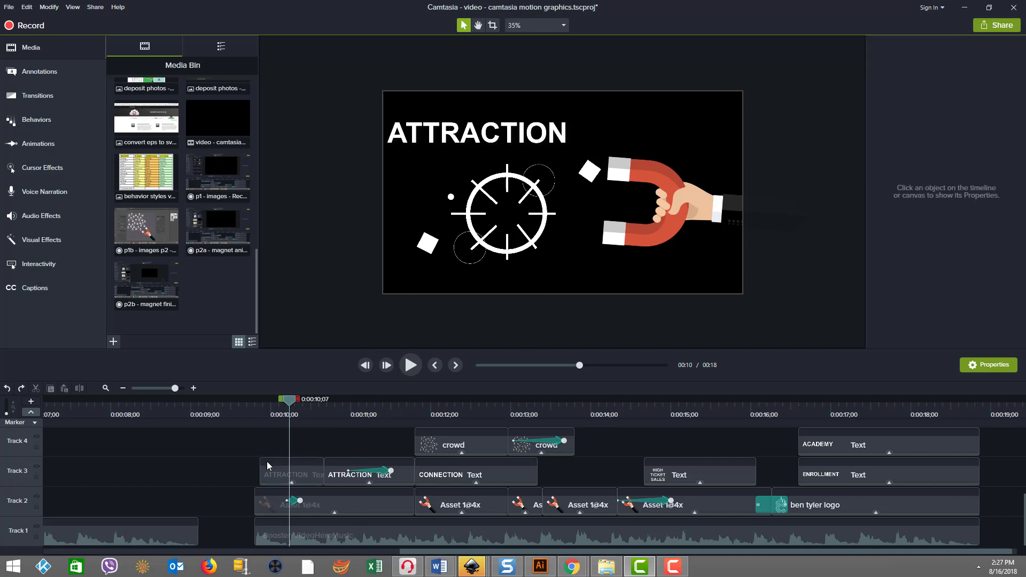
pyautogui.click(293, 483)
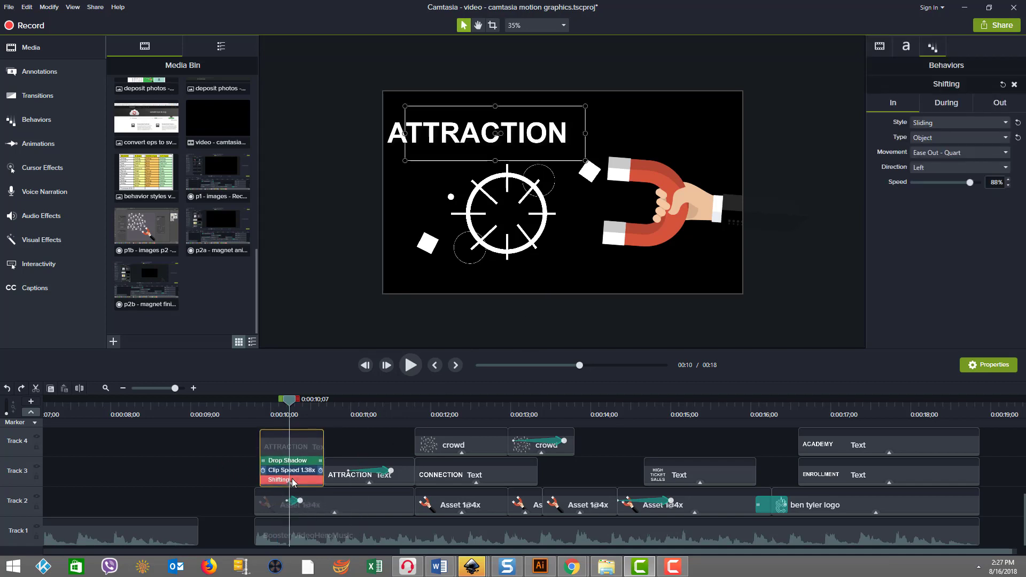
pyautogui.click(297, 471)
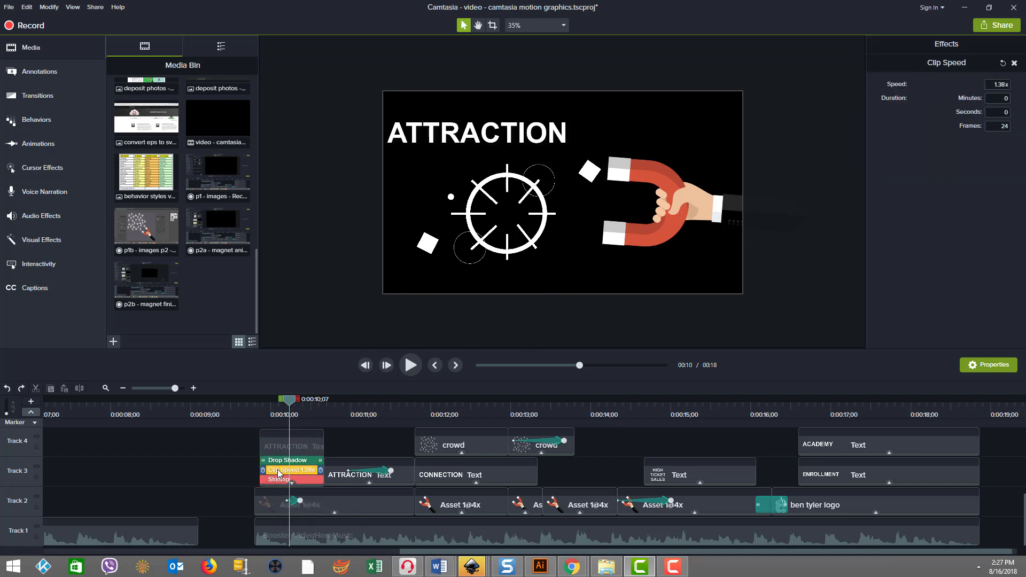
pyautogui.click(240, 470)
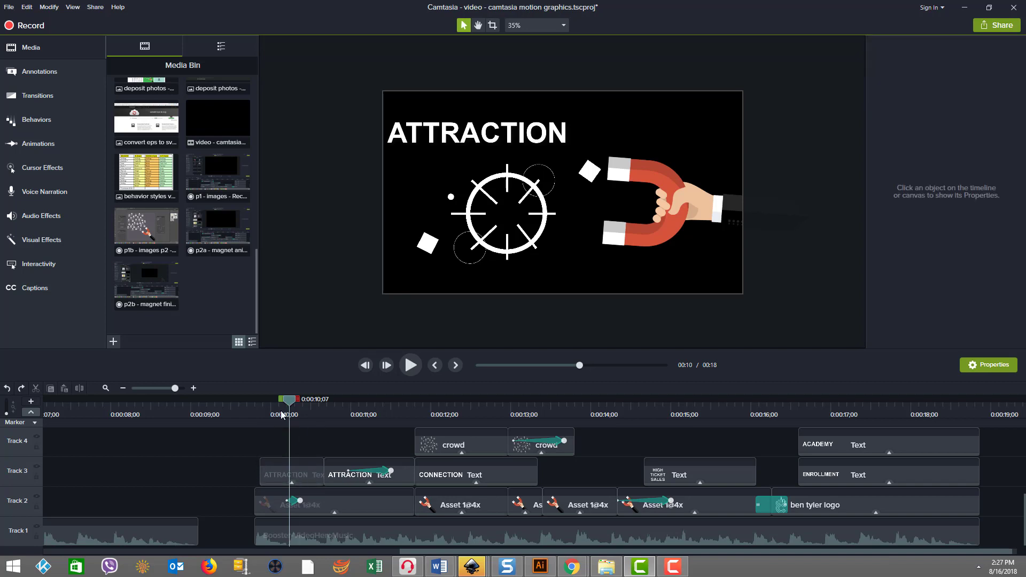
# Scrub to 11;21 and back to 10;25, and review the second ATTRACTION text's Drifting In, During and Out settings.
pyautogui.moveTo(289, 402); pyautogui.dragTo(405, 392)
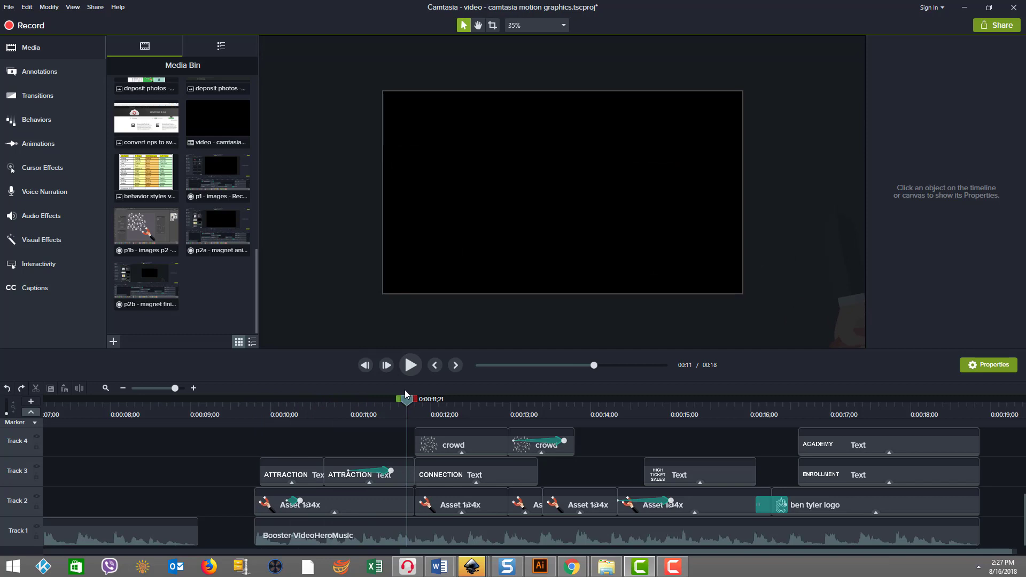
pyautogui.moveTo(407, 394); pyautogui.dragTo(337, 380)
pyautogui.click(371, 481)
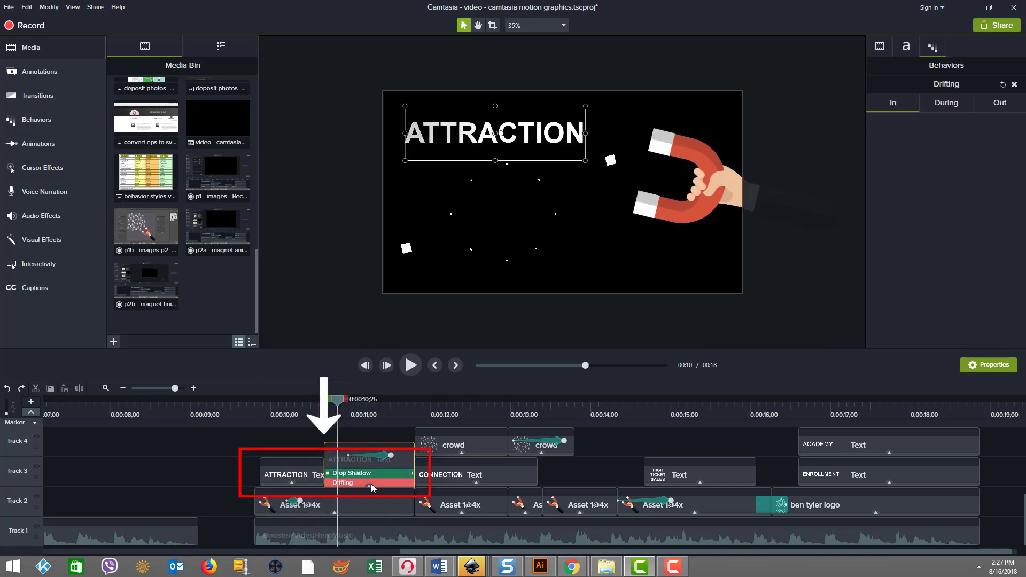
pyautogui.click(355, 479)
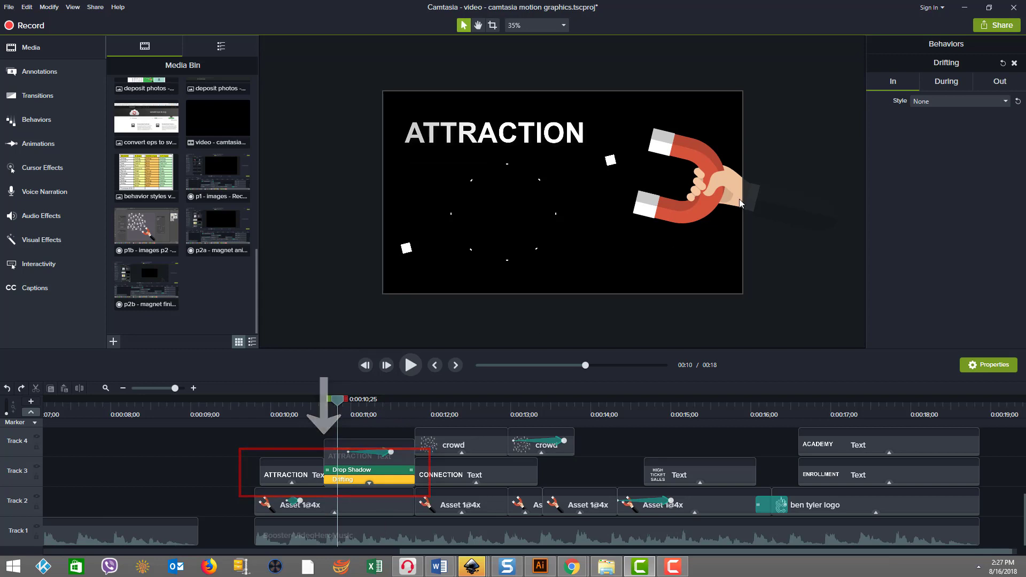
pyautogui.click(946, 85)
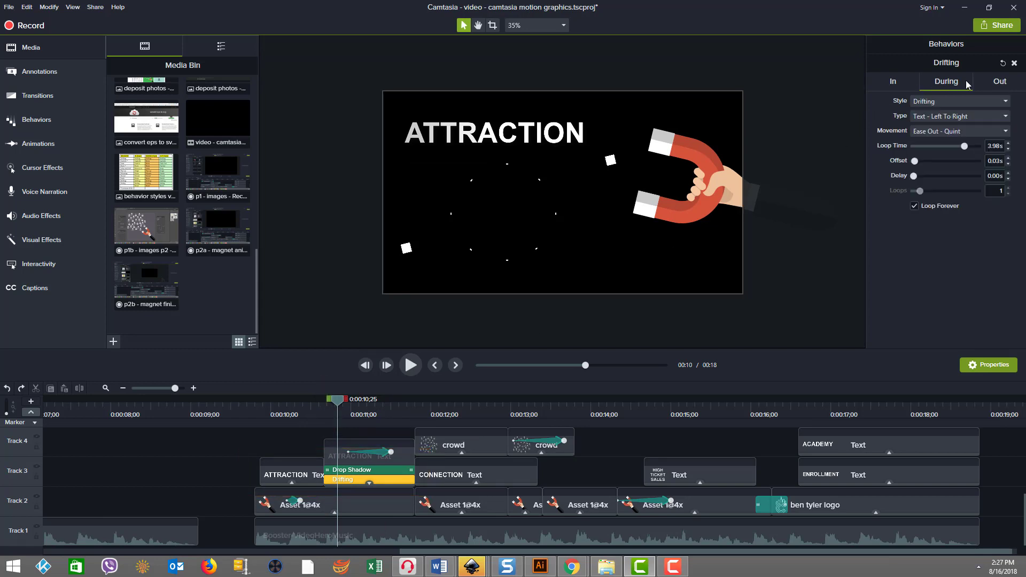
pyautogui.click(998, 83)
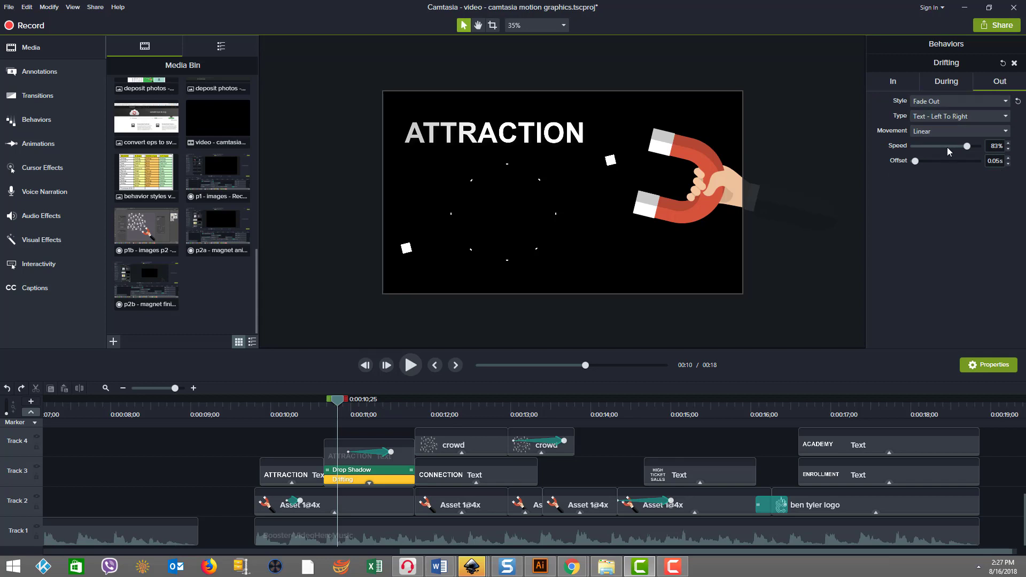
# Examine the second ATTRACTION text's custom animation ending at 11;15, scrubbing back to 10;17 with the area around the canvas in view.
pyautogui.moveTo(338, 401); pyautogui.dragTo(346, 402)
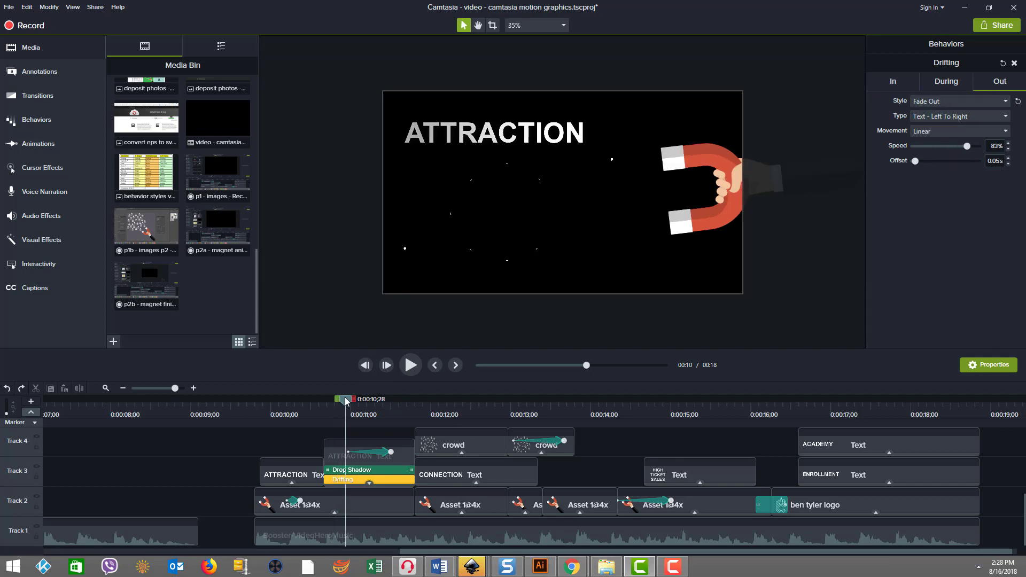
pyautogui.click(390, 451)
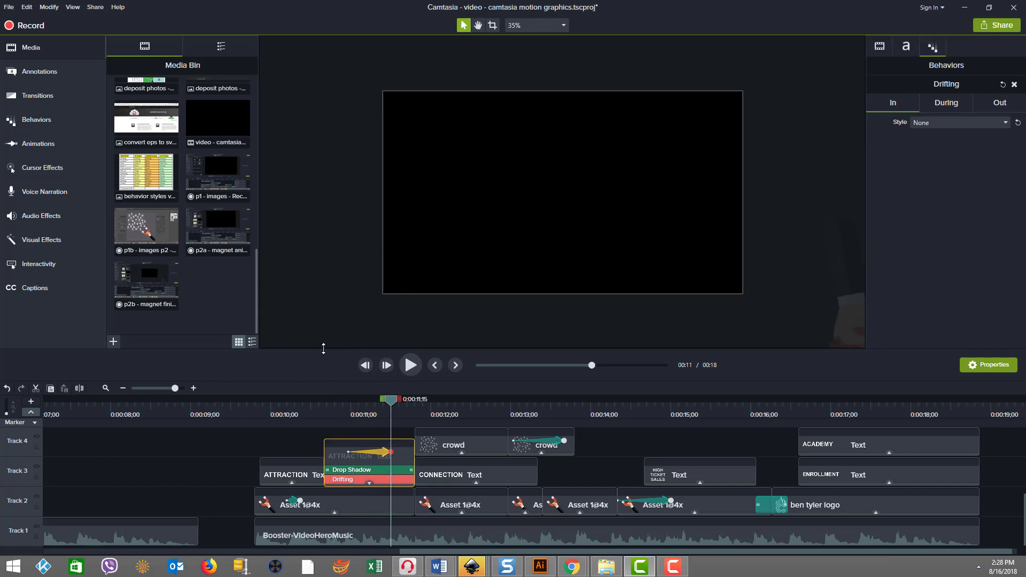
pyautogui.moveTo(323, 348); pyautogui.dragTo(323, 380)
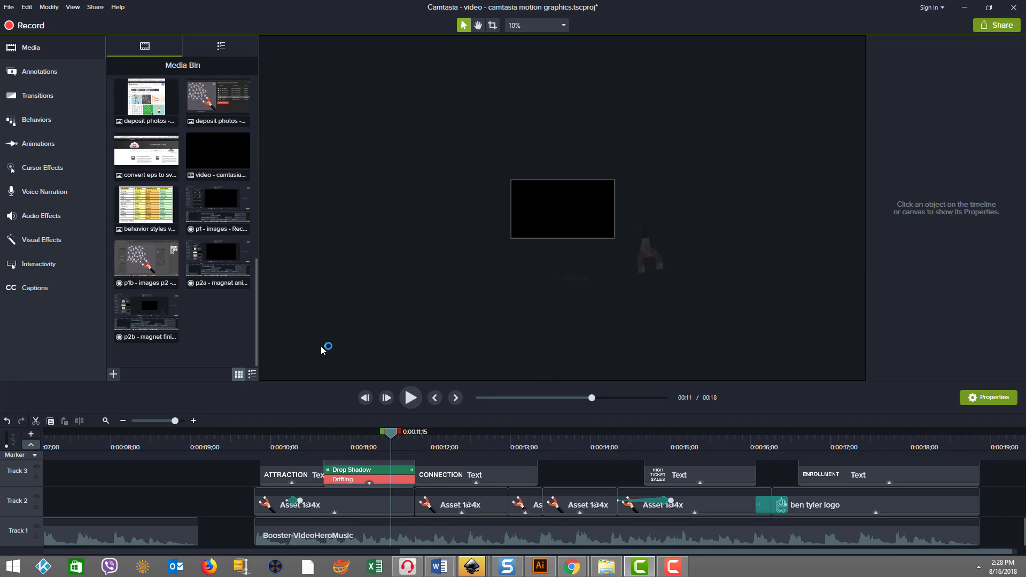
pyautogui.moveTo(392, 437); pyautogui.dragTo(378, 438)
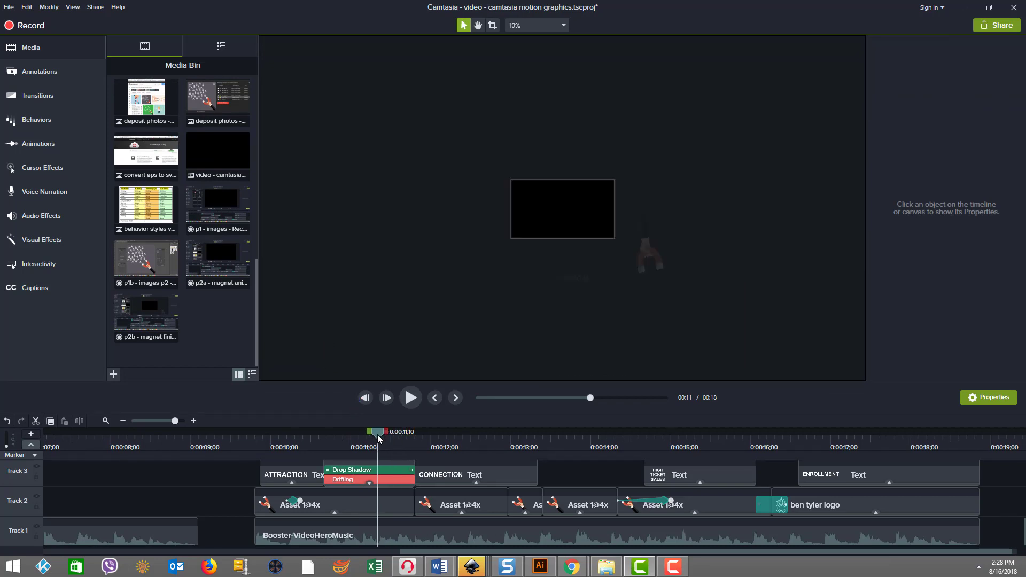
pyautogui.moveTo(358, 381); pyautogui.dragTo(350, 347)
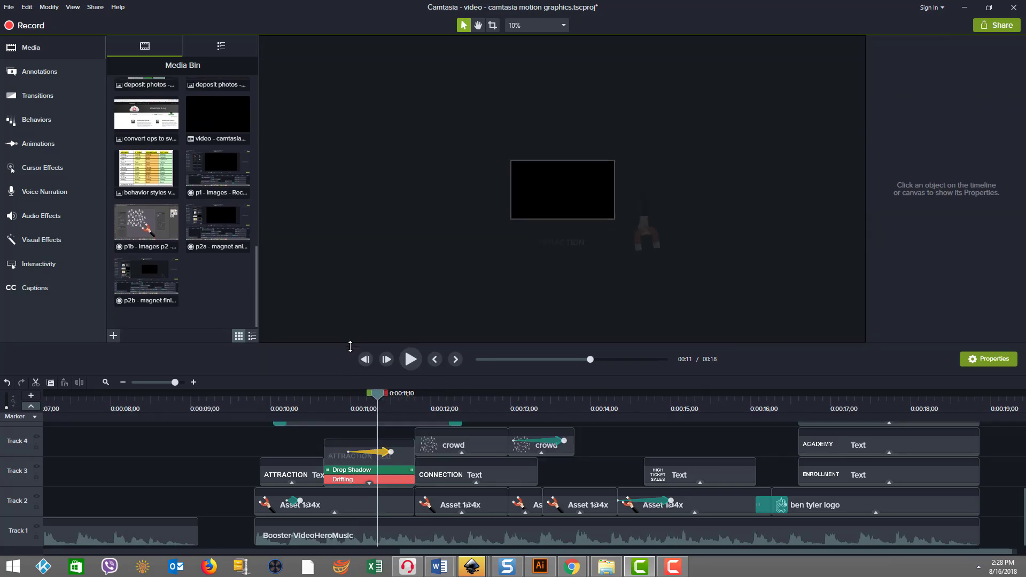
pyautogui.click(390, 451)
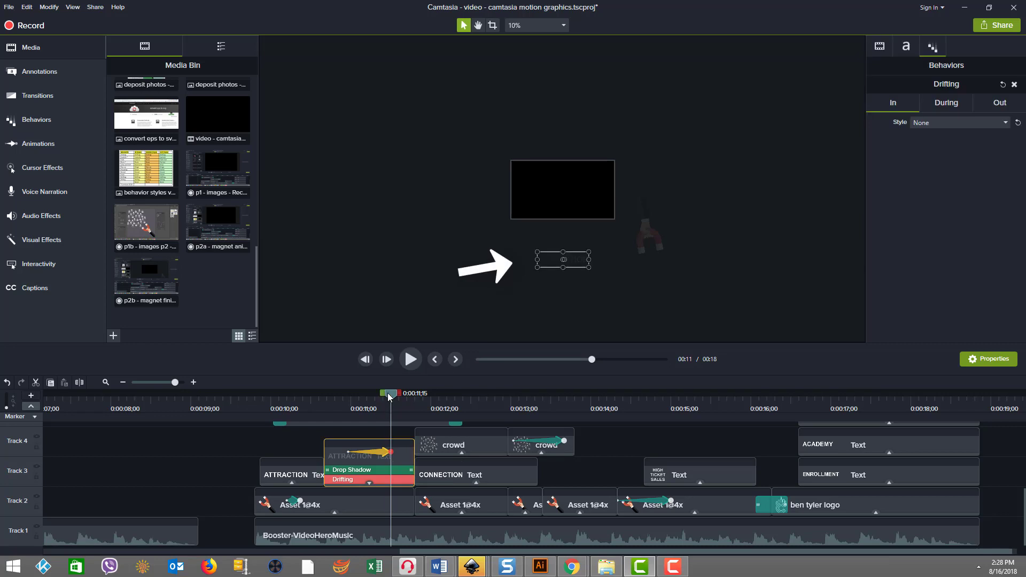
pyautogui.moveTo(389, 394); pyautogui.dragTo(364, 394)
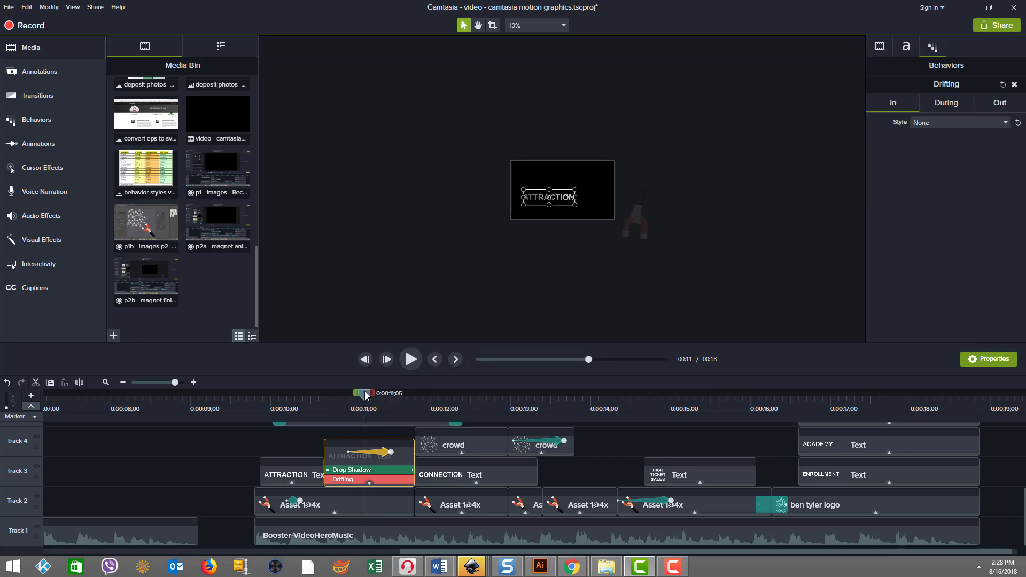
pyautogui.moveTo(365, 394); pyautogui.dragTo(316, 394)
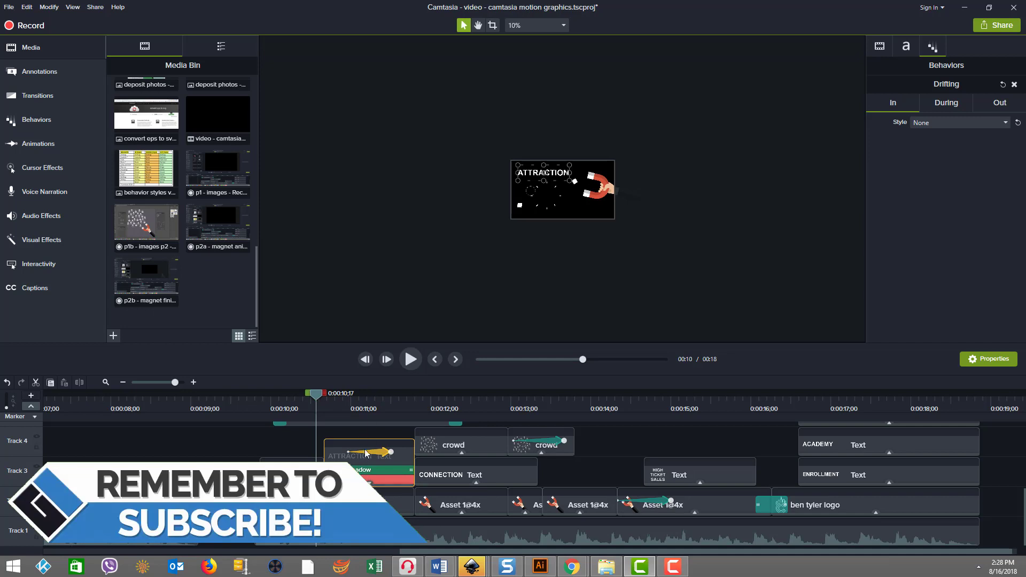
# Scrub back to 10;04 and fit the canvas to the preview area.
pyautogui.moveTo(350, 343); pyautogui.dragTo(350, 409)
pyautogui.click(353, 366)
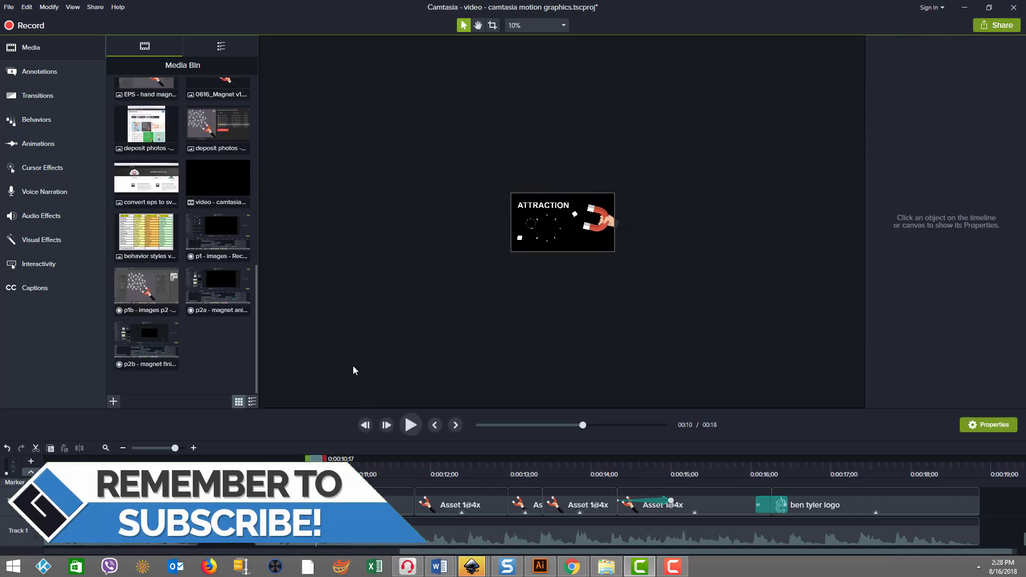
pyautogui.scroll(3, 376, 370)
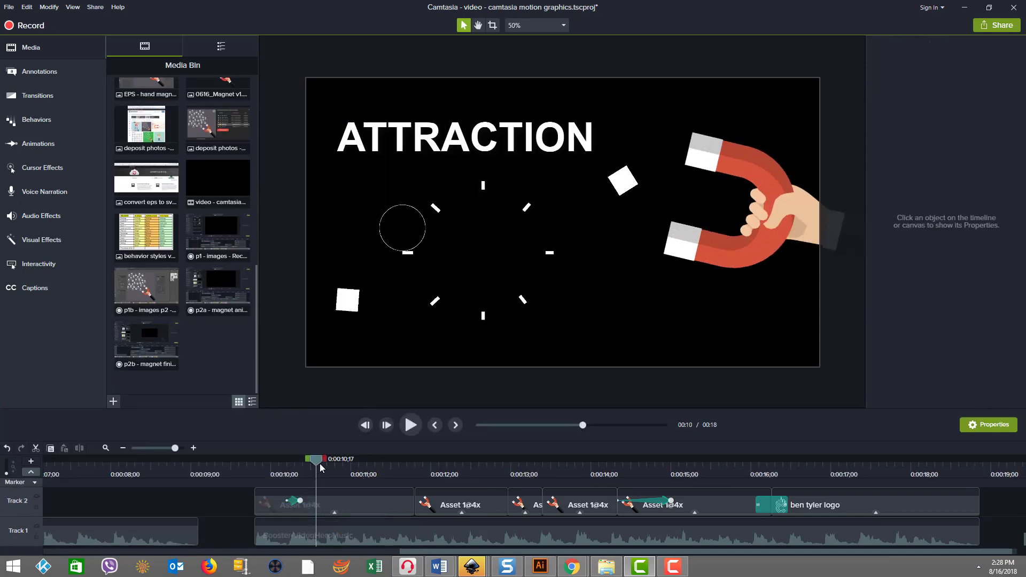
pyautogui.moveTo(321, 468); pyautogui.dragTo(282, 468)
pyautogui.scroll(-1, 326, 382)
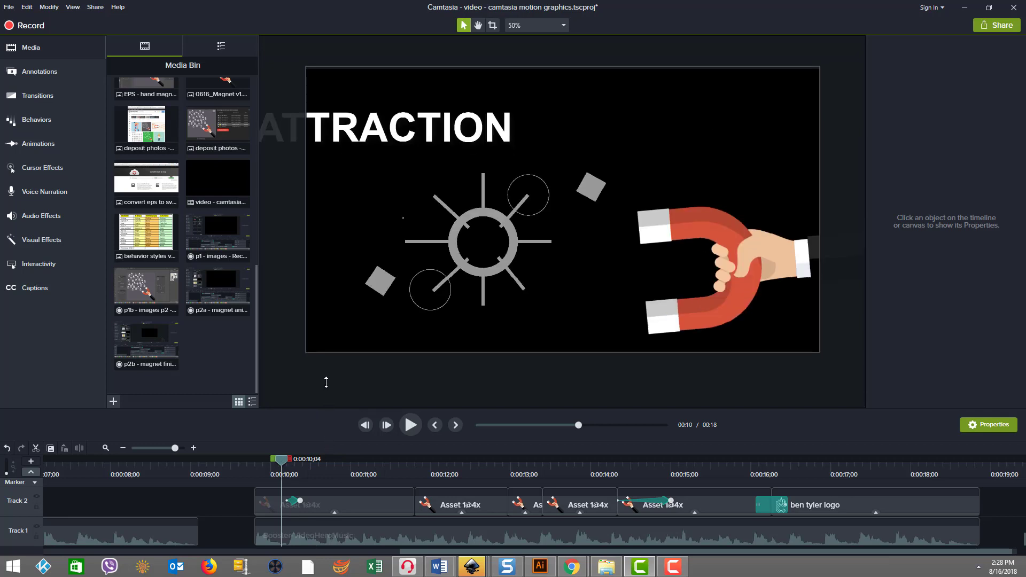
pyautogui.moveTo(325, 382); pyautogui.dragTo(337, 321)
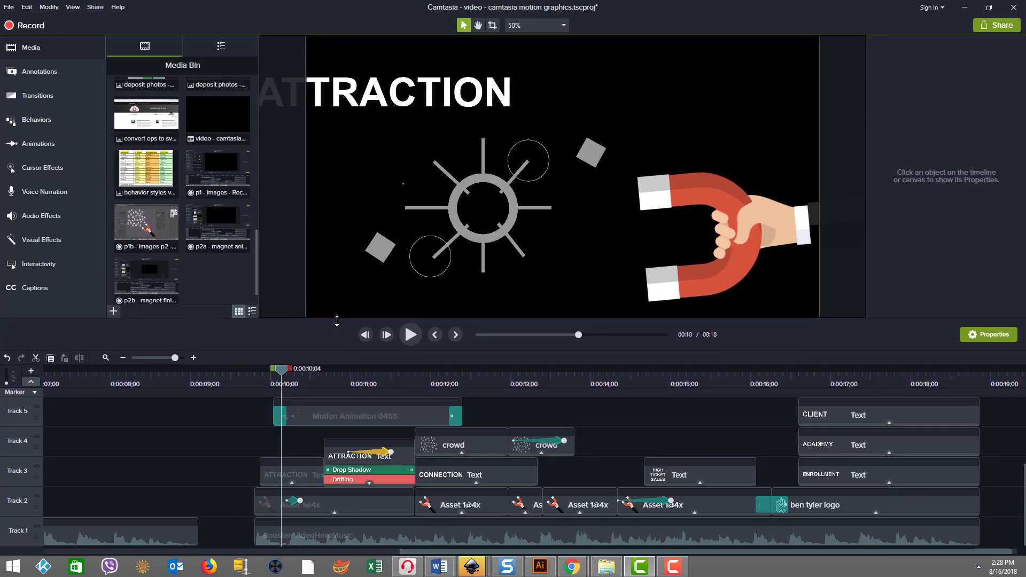
pyautogui.click(284, 281)
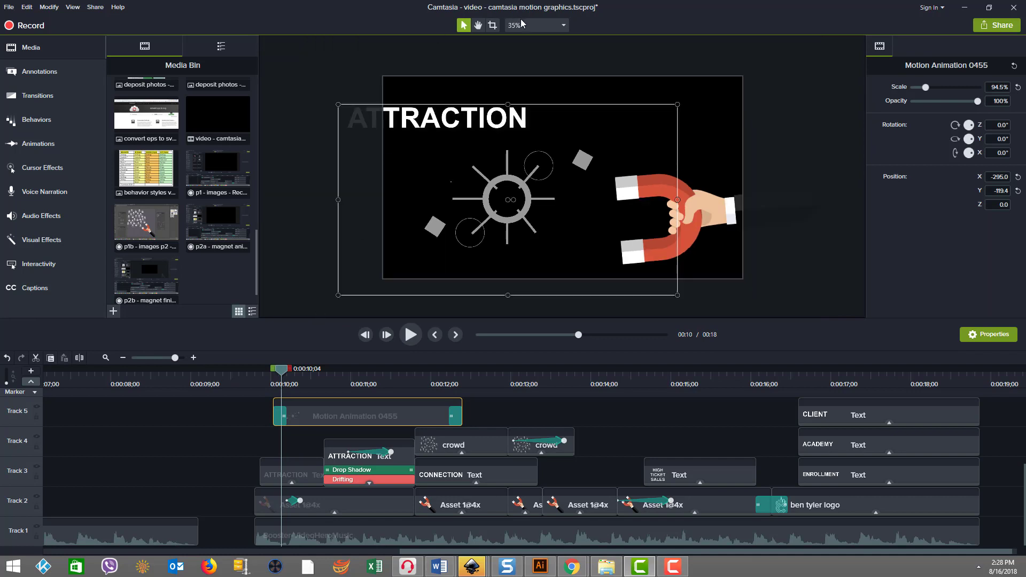
pyautogui.click(525, 25)
pyautogui.click(528, 48)
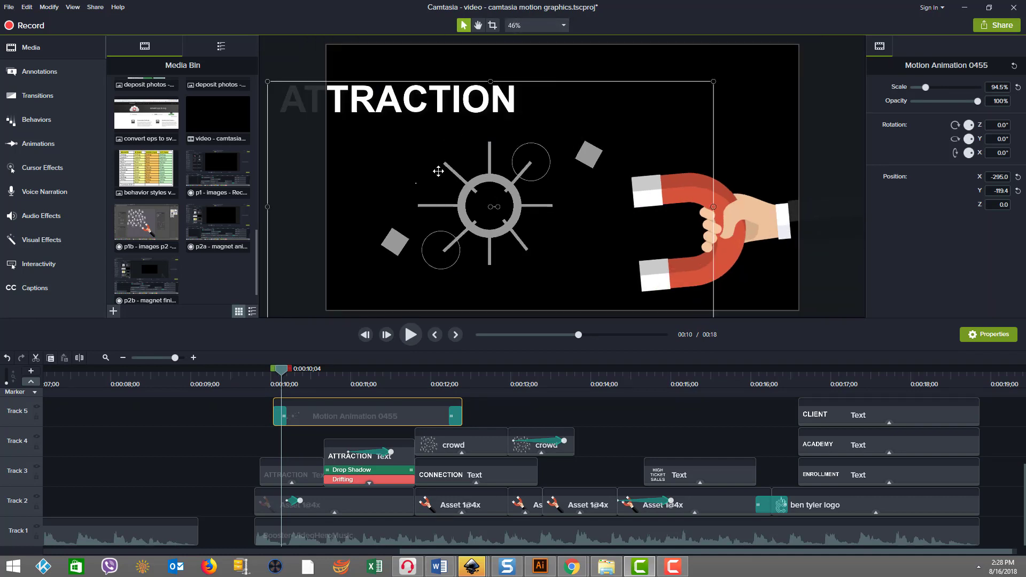
# Collapse the second ATTRACTION text's effects, then play both ATTRACTION texts from 10;04 to 11;18 and select them together.
pyautogui.click(239, 426)
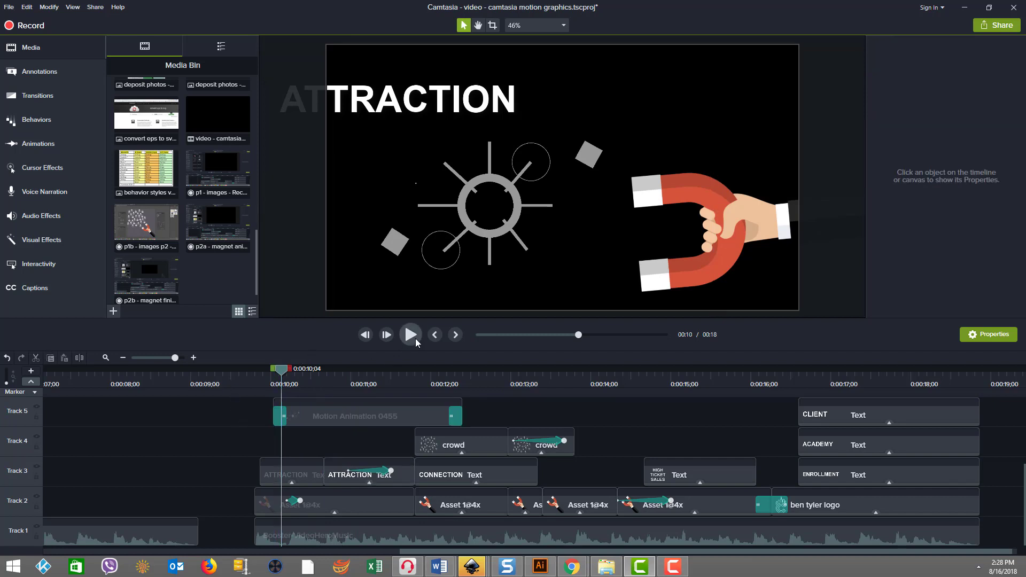
pyautogui.click(411, 338)
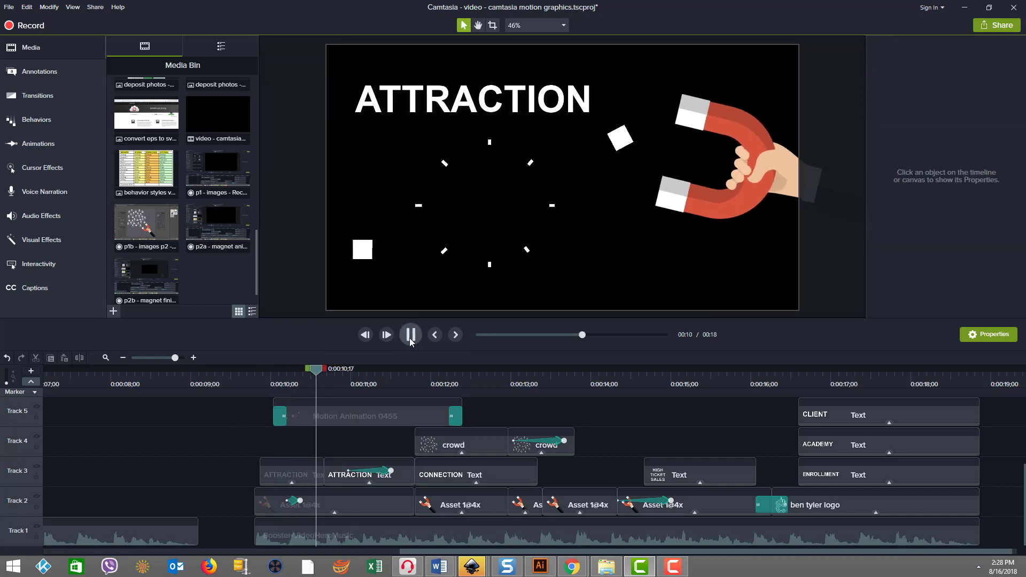
pyautogui.click(410, 338)
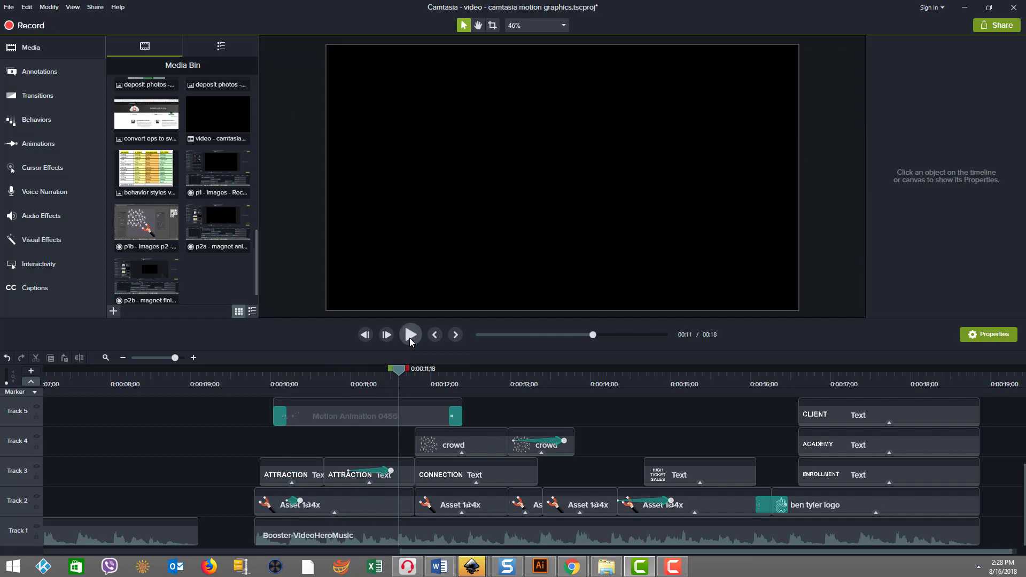
pyautogui.moveTo(356, 454); pyautogui.dragTo(378, 460)
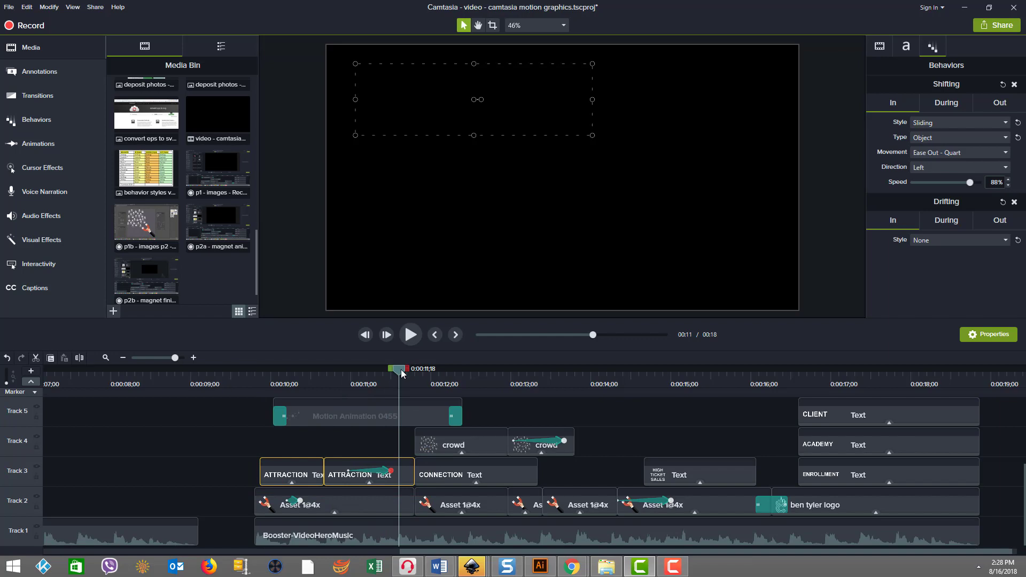
# Scrub to 12;03 and review the CONNECTION text's Shifting In, During and Out settings, collapsing its effects when done.
pyautogui.moveTo(403, 373); pyautogui.dragTo(439, 376)
pyautogui.click(480, 486)
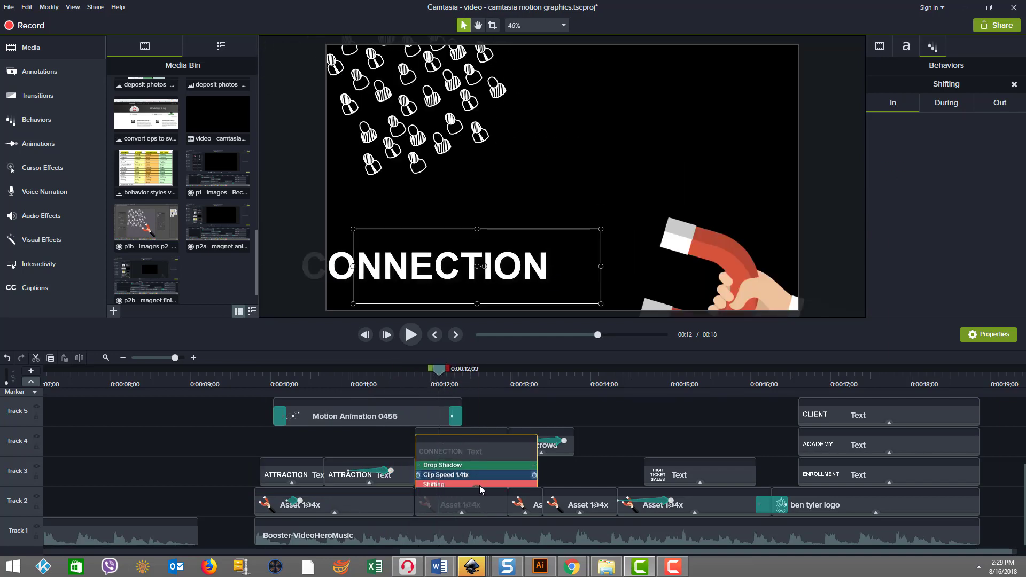
pyautogui.click(454, 480)
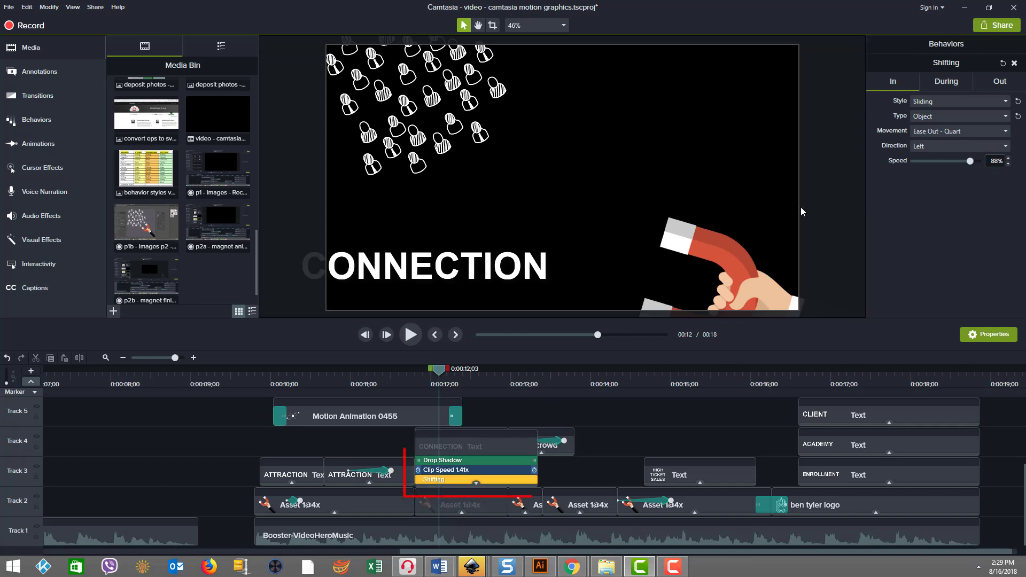
pyautogui.click(957, 88)
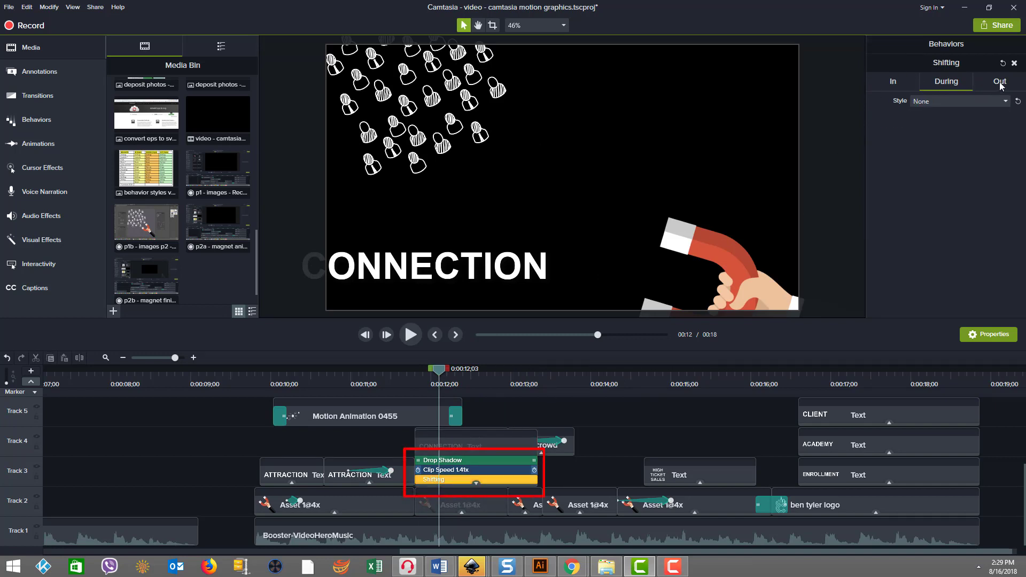
pyautogui.click(1000, 87)
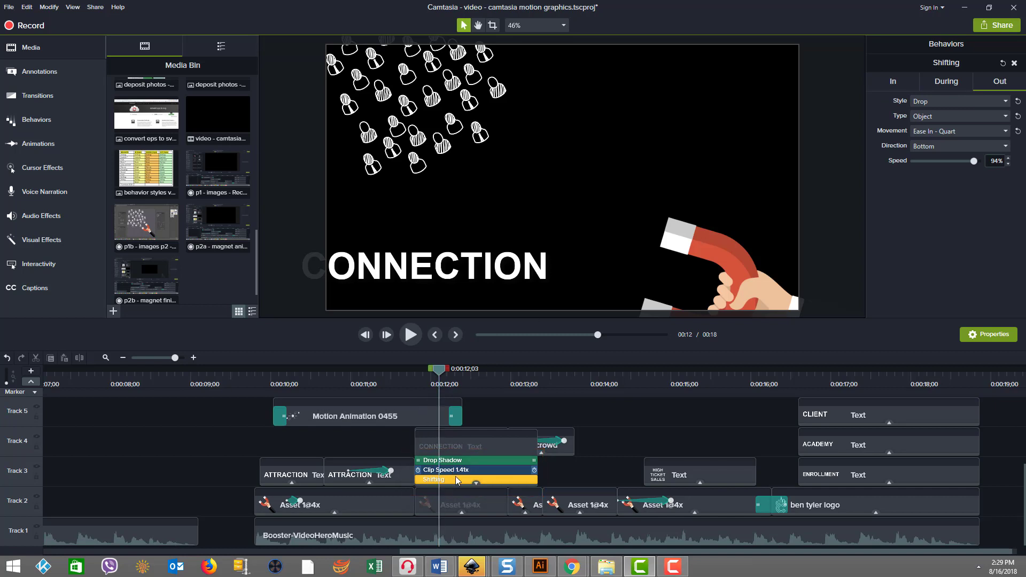
pyautogui.click(475, 482)
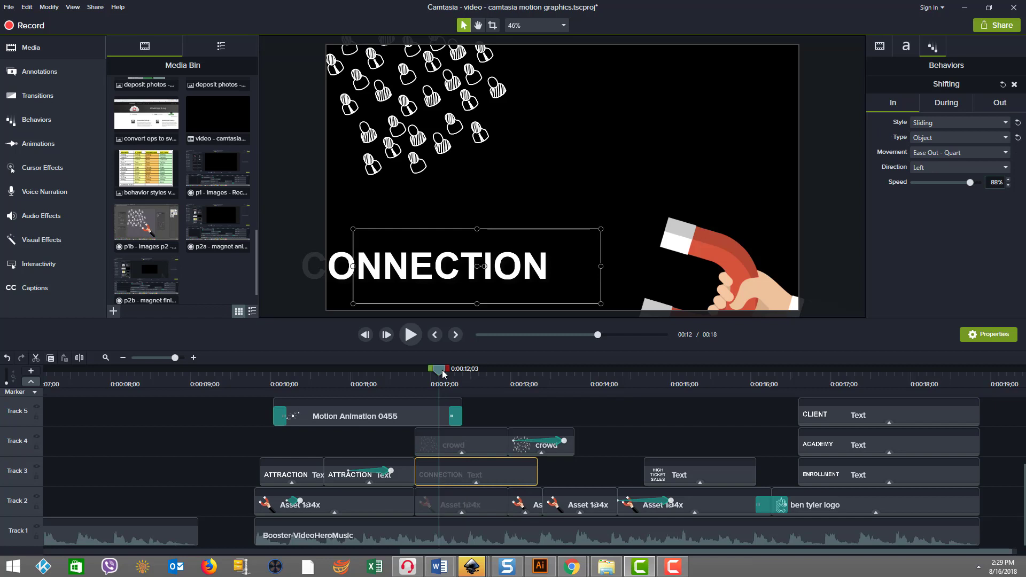
# Compare the CONNECTION text's Shifting In, During and Out phases with its motion, scrubbing to 12;21, 12;06 and 12;12.
pyautogui.moveTo(443, 374); pyautogui.dragTo(486, 374)
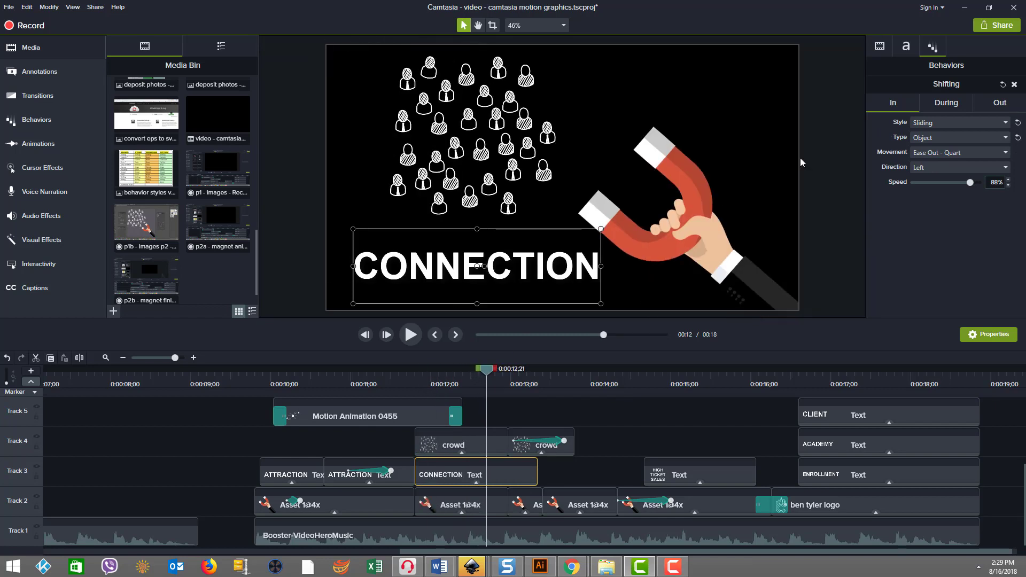
pyautogui.click(948, 104)
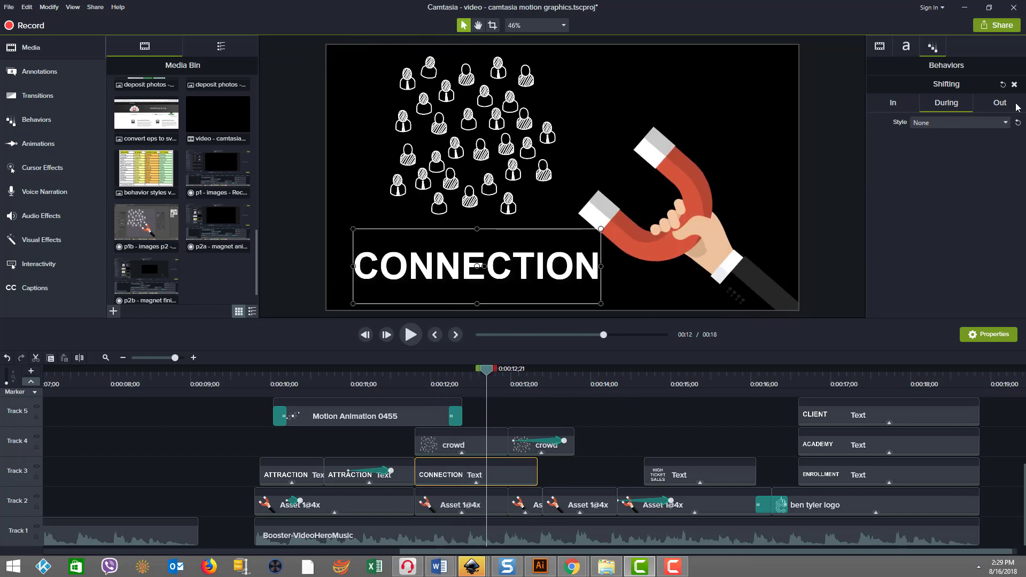
pyautogui.click(1015, 103)
pyautogui.click(892, 102)
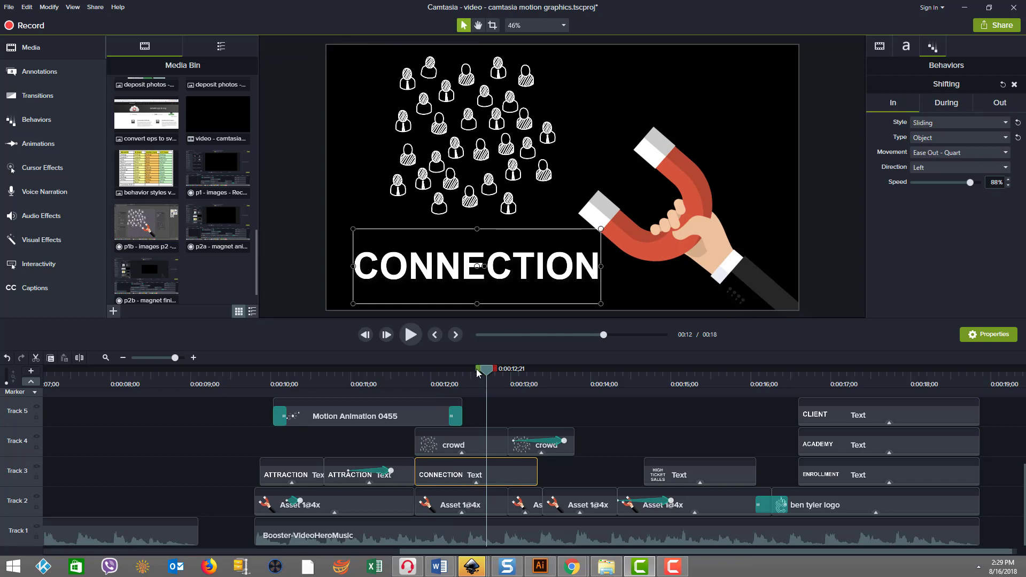
pyautogui.moveTo(485, 373); pyautogui.dragTo(445, 367)
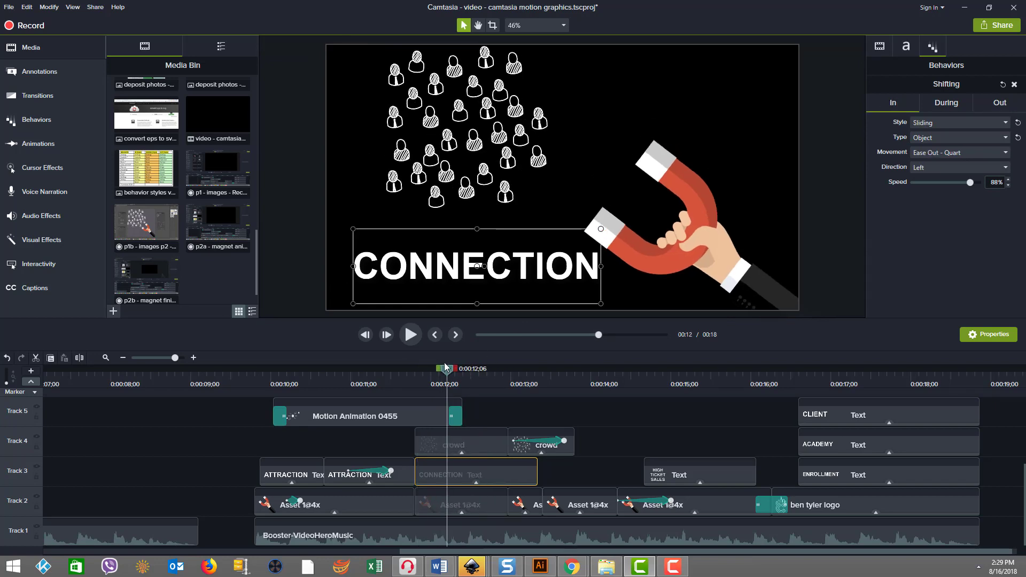
pyautogui.click(944, 106)
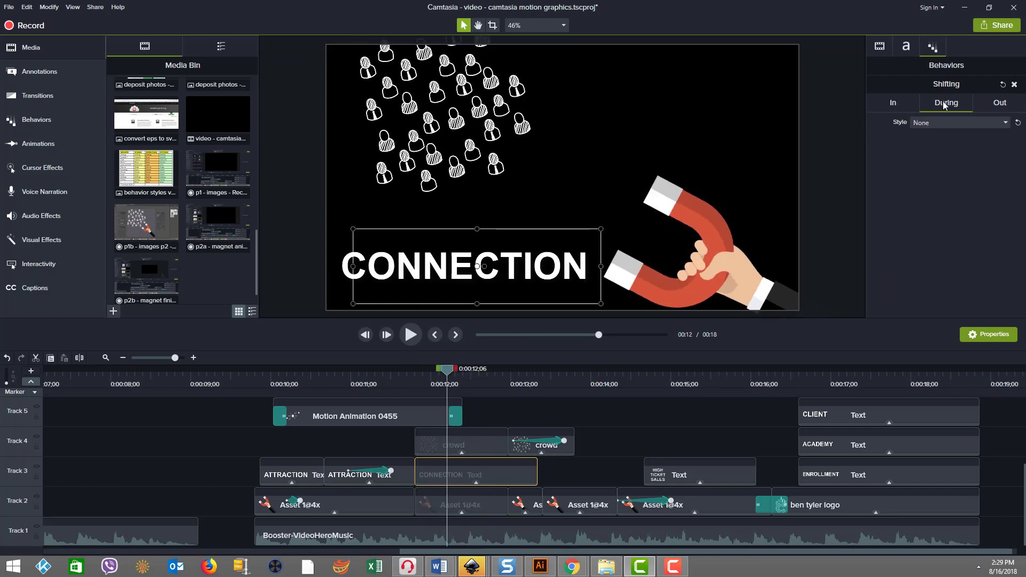
pyautogui.moveTo(448, 378); pyautogui.dragTo(462, 369)
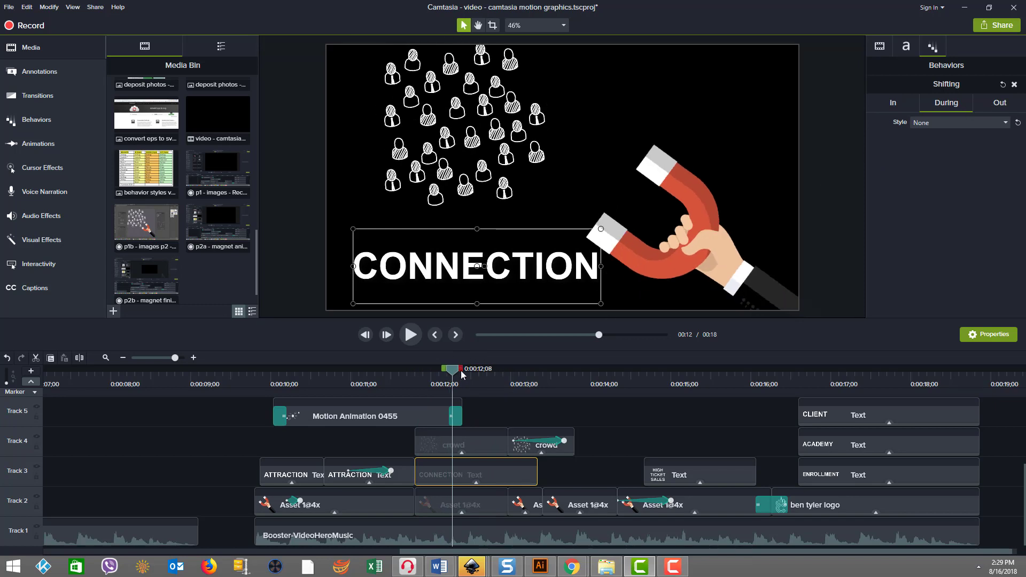
pyautogui.click(997, 104)
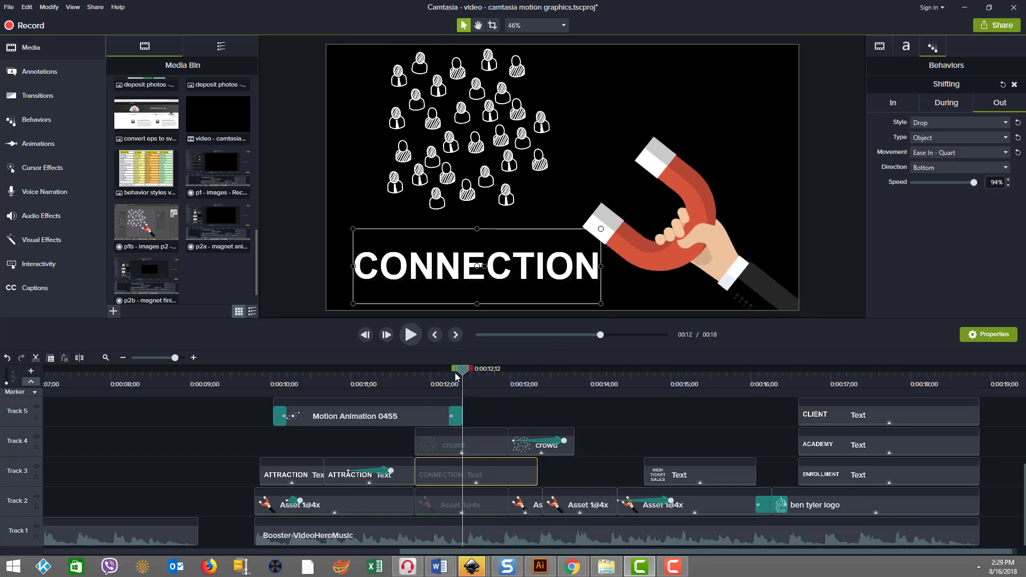
# Scrub to the HIGH TICKET SALES section and examine where the magnet clip's custom animation ends at 15;00.
pyautogui.moveTo(474, 368); pyautogui.dragTo(681, 310)
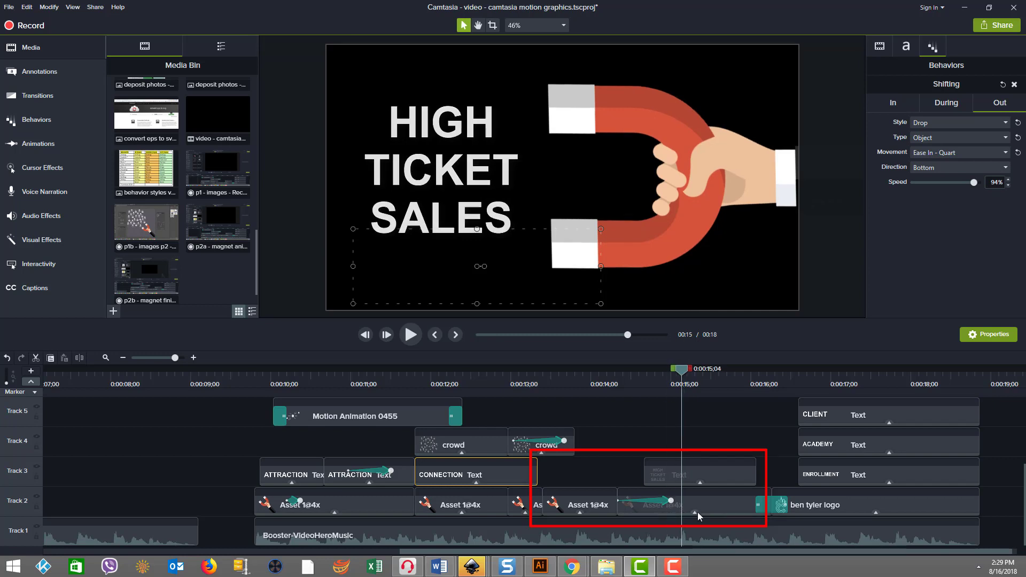
pyautogui.click(671, 501)
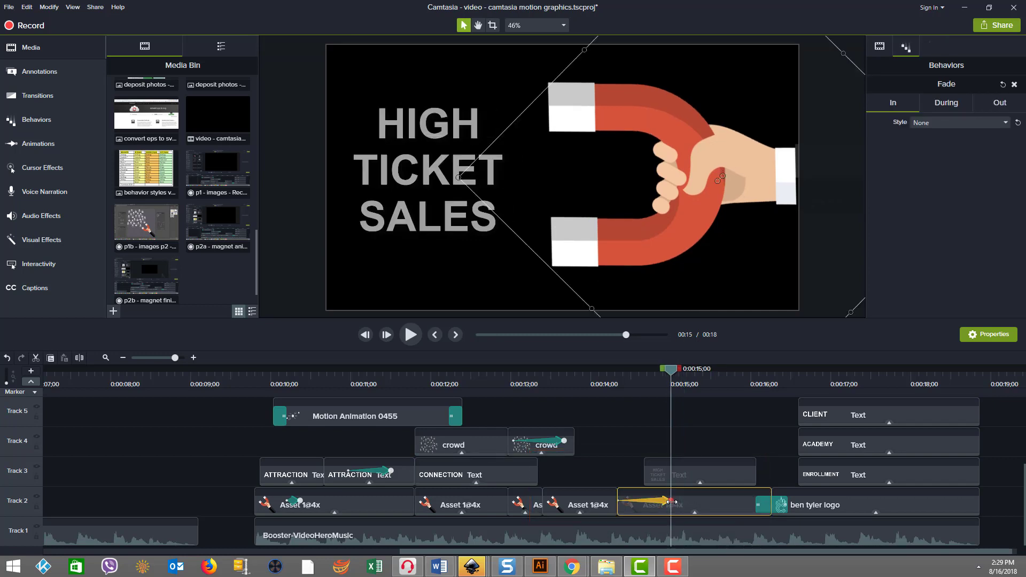
pyautogui.click(692, 503)
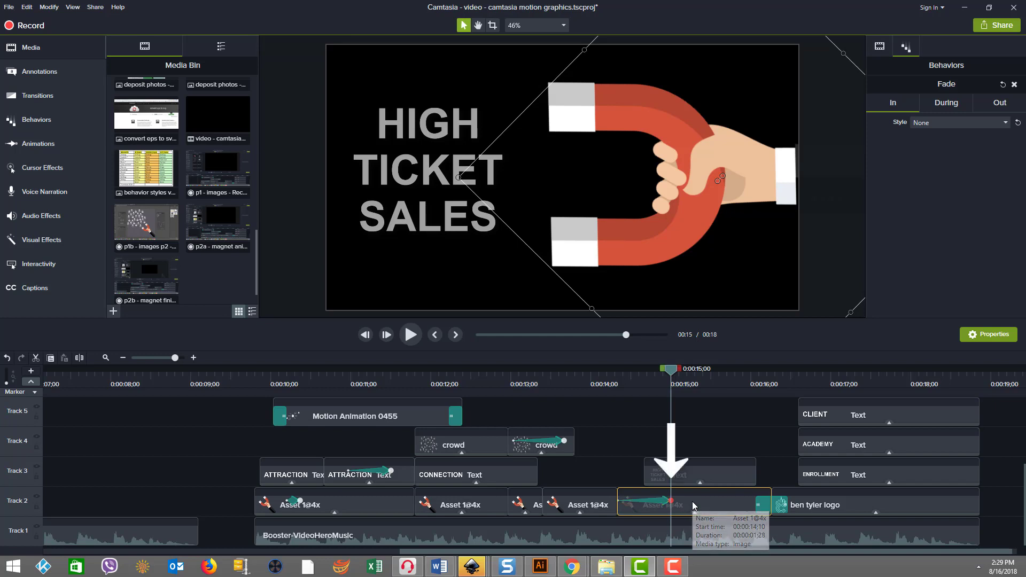
# Expand the HIGH TICKET SALES text's effects, try deleting its Shifting behavior and undo the deletion.
pyautogui.click(673, 468)
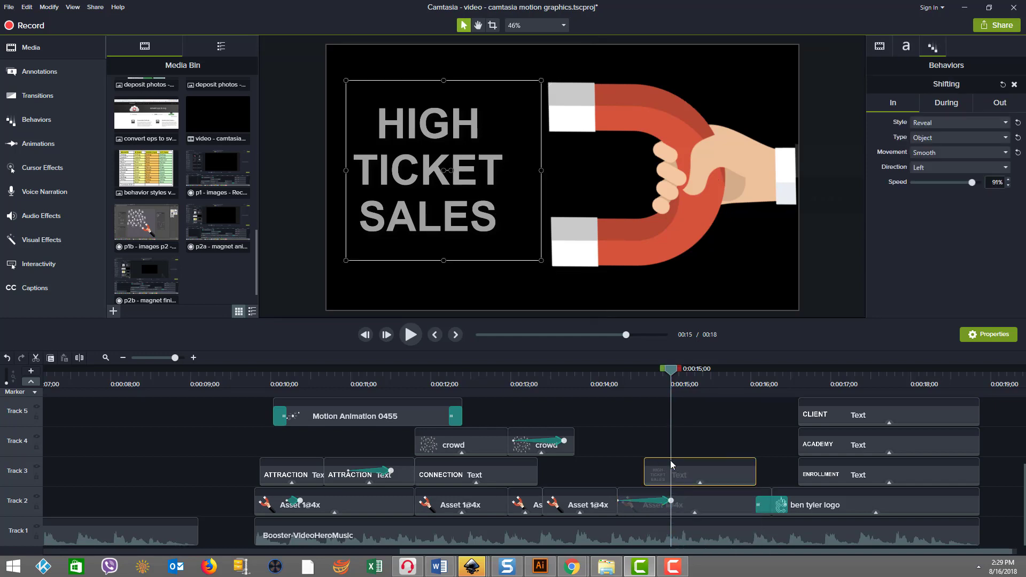
pyautogui.click(700, 483)
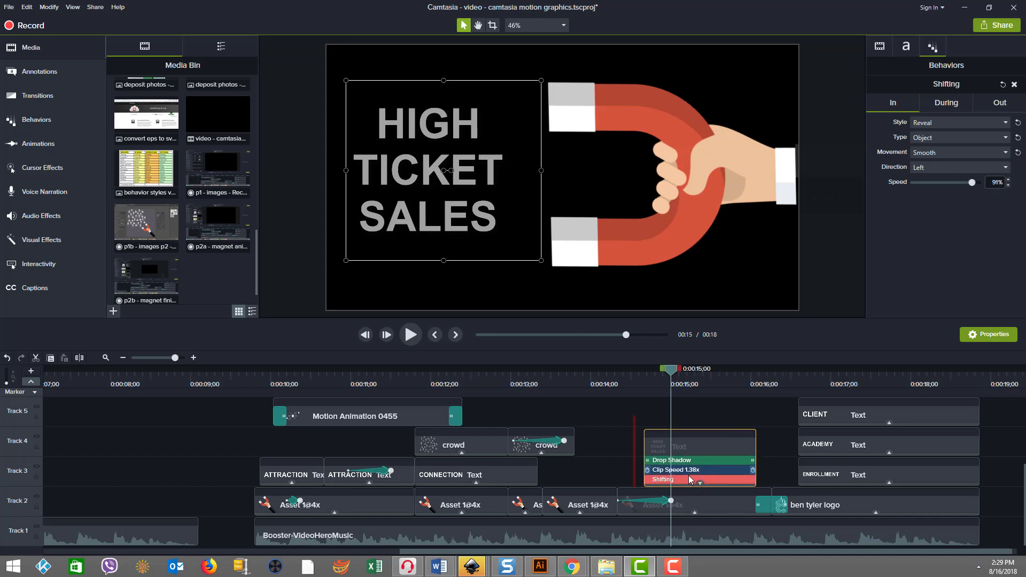
pyautogui.click(688, 480)
pyautogui.rightClick(686, 480)
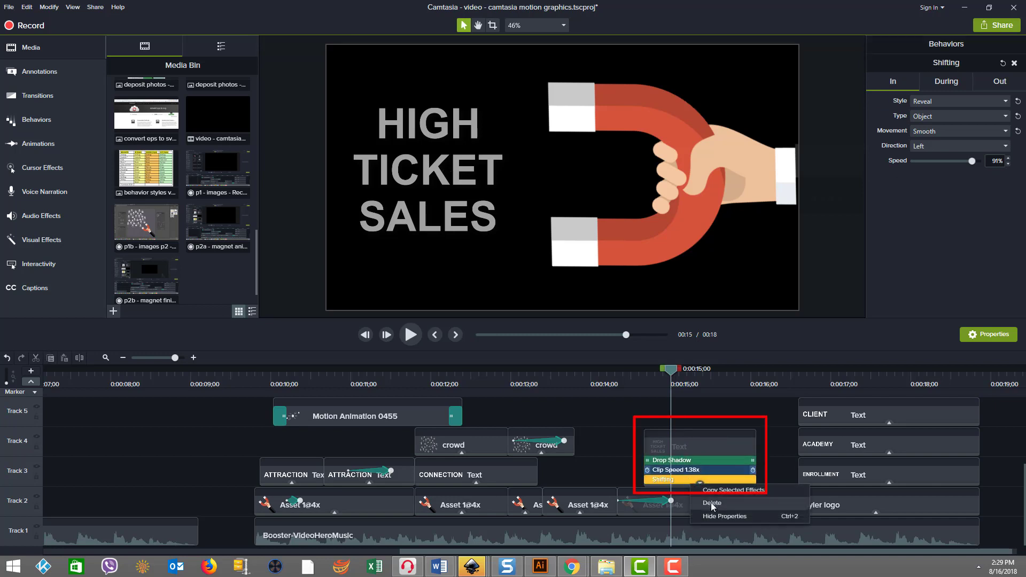
pyautogui.click(711, 502)
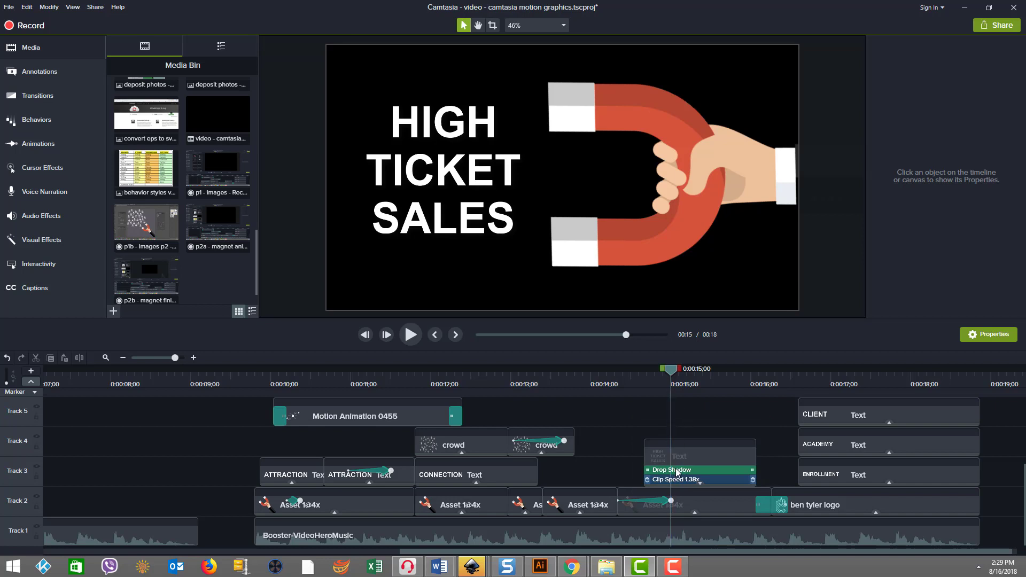
pyautogui.hotkey('ctrl', 'z')
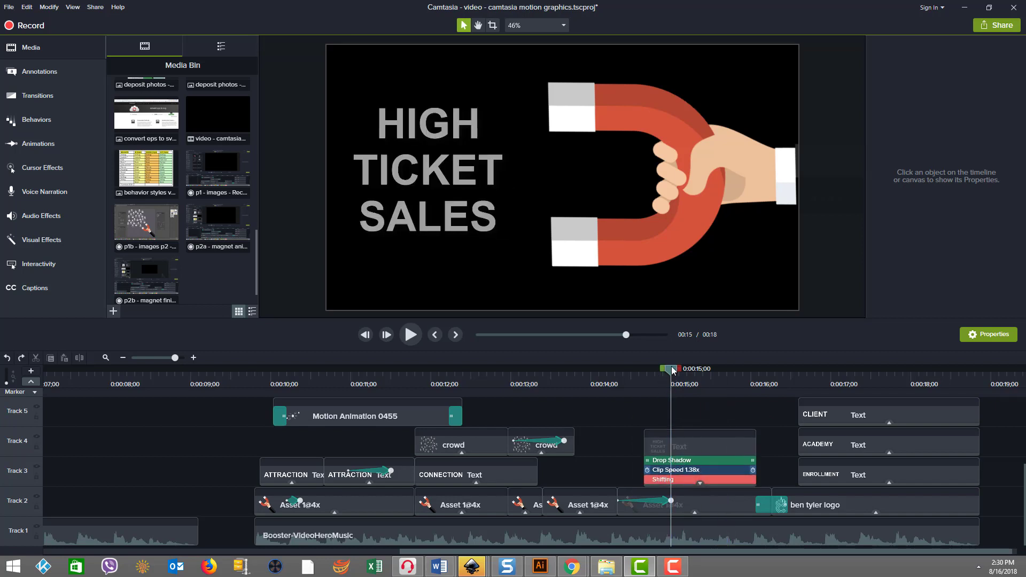
# Review the HIGH TICKET SALES text's Shifting In, During and Out settings, scrubbing to 15;19 and 16;02 to compare them with its motion.
pyautogui.moveTo(671, 373); pyautogui.dragTo(722, 373)
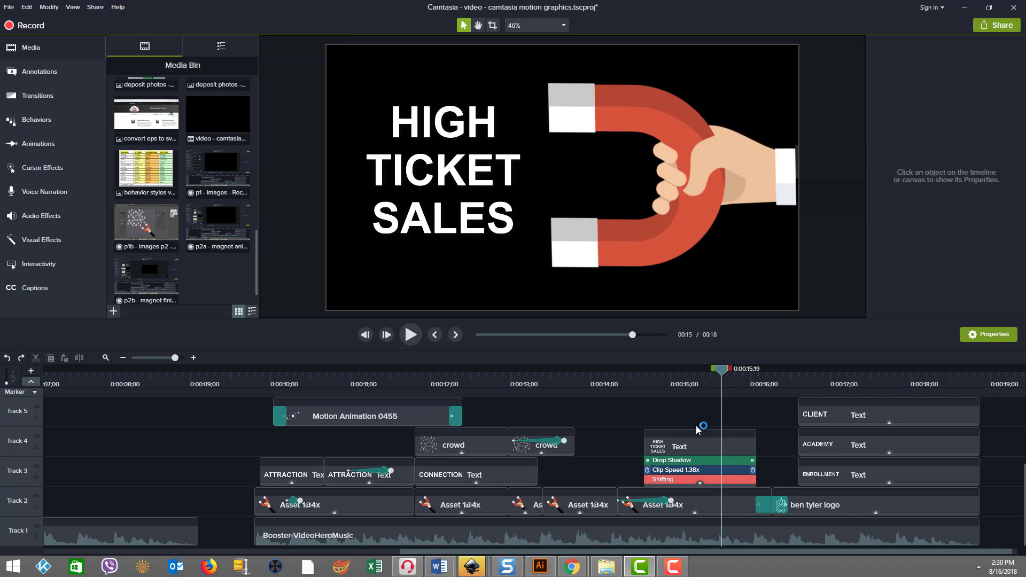
pyautogui.click(673, 479)
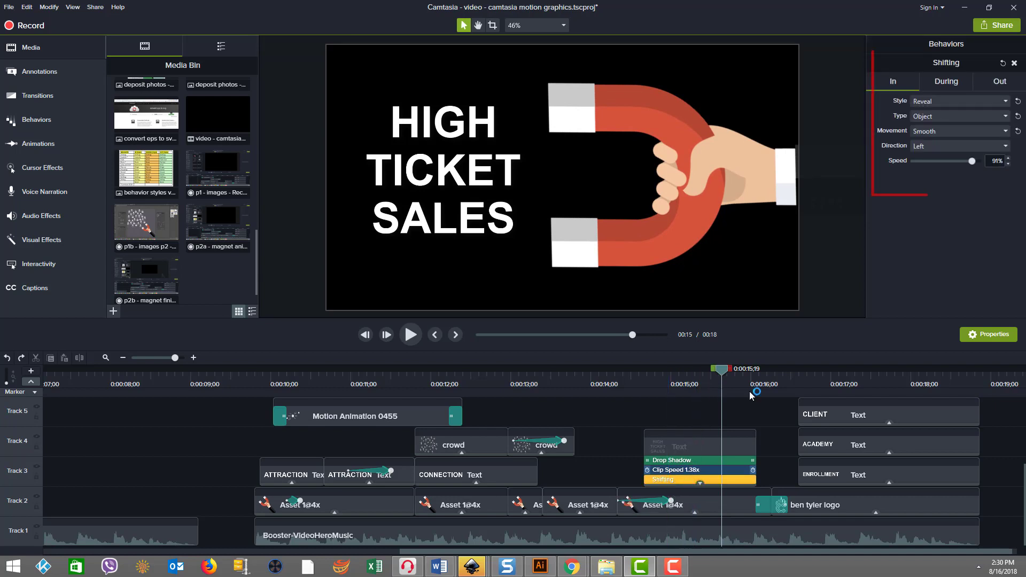
pyautogui.click(944, 82)
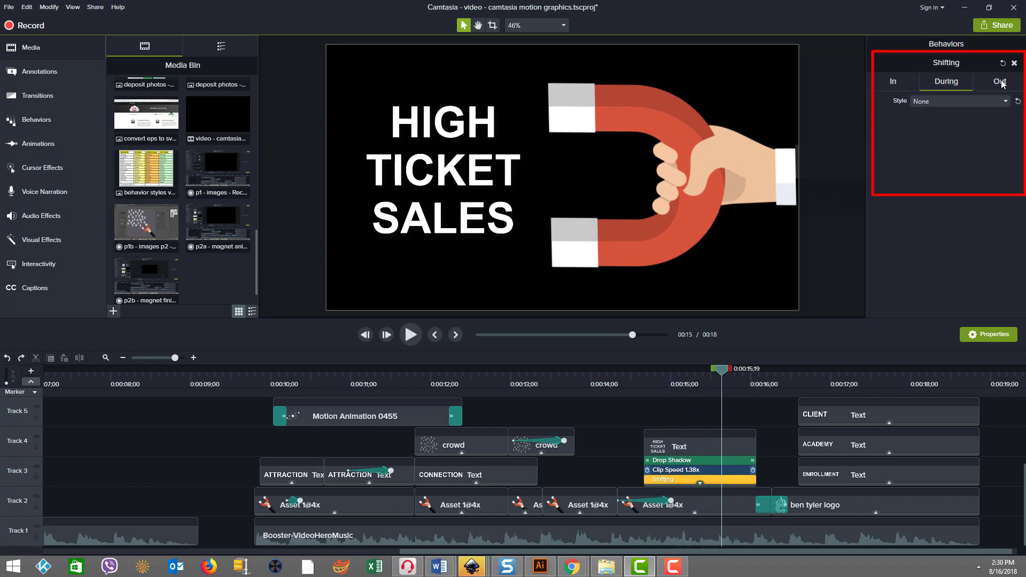
pyautogui.click(896, 80)
pyautogui.click(950, 81)
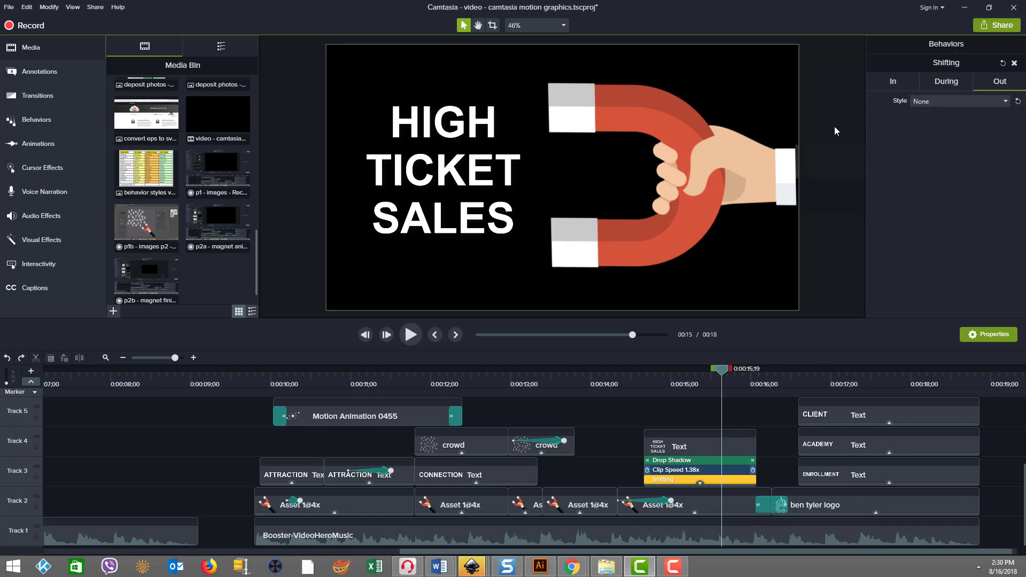
pyautogui.click(887, 81)
pyautogui.moveTo(719, 370); pyautogui.dragTo(755, 353)
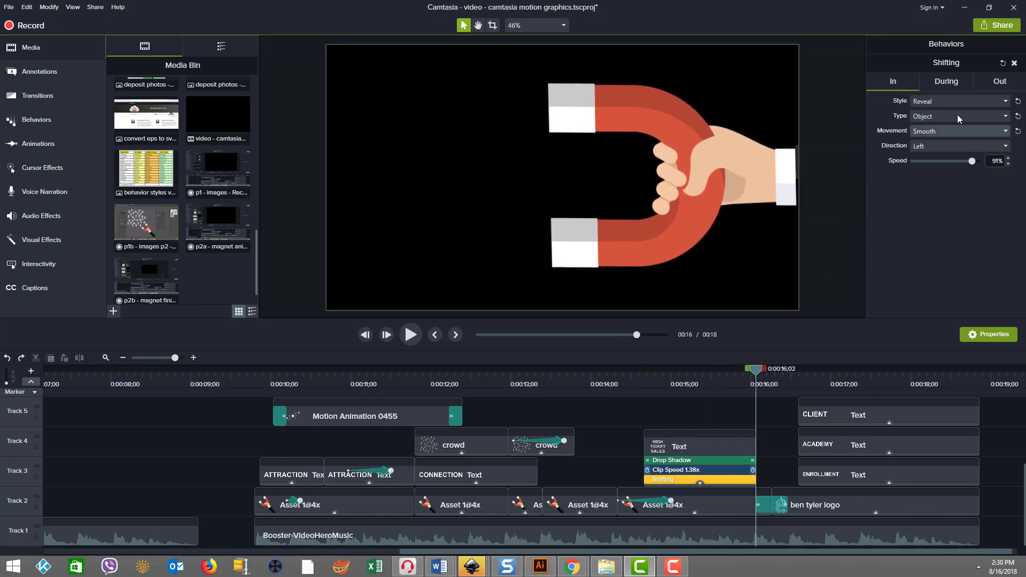
pyautogui.click(999, 80)
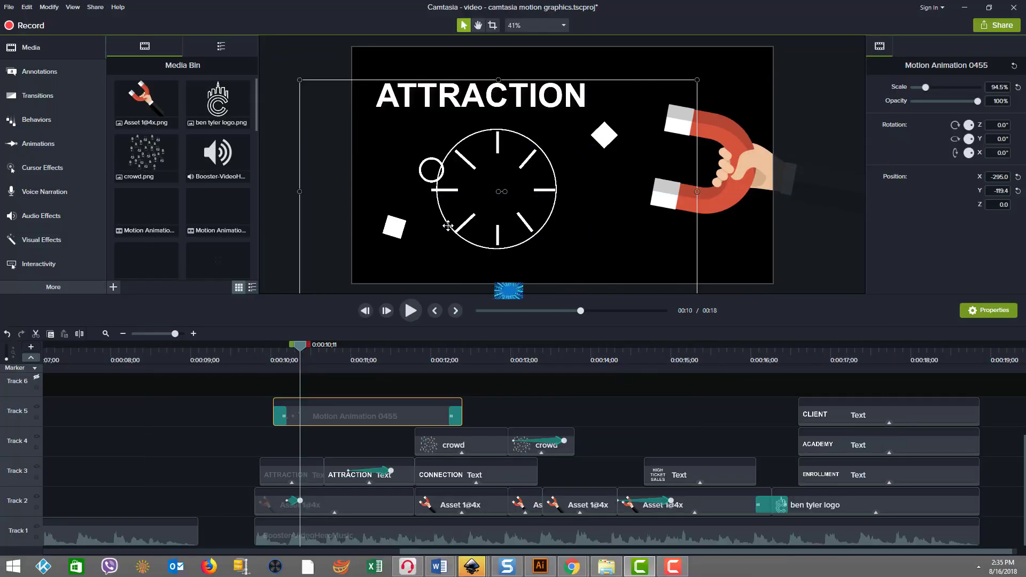
# Scrub through the ATTRACTION section around 10;15 and 11;02 to examine how Motion Animation 0455 plays with the magnet and text.
pyautogui.moveTo(299, 344); pyautogui.dragTo(313, 316)
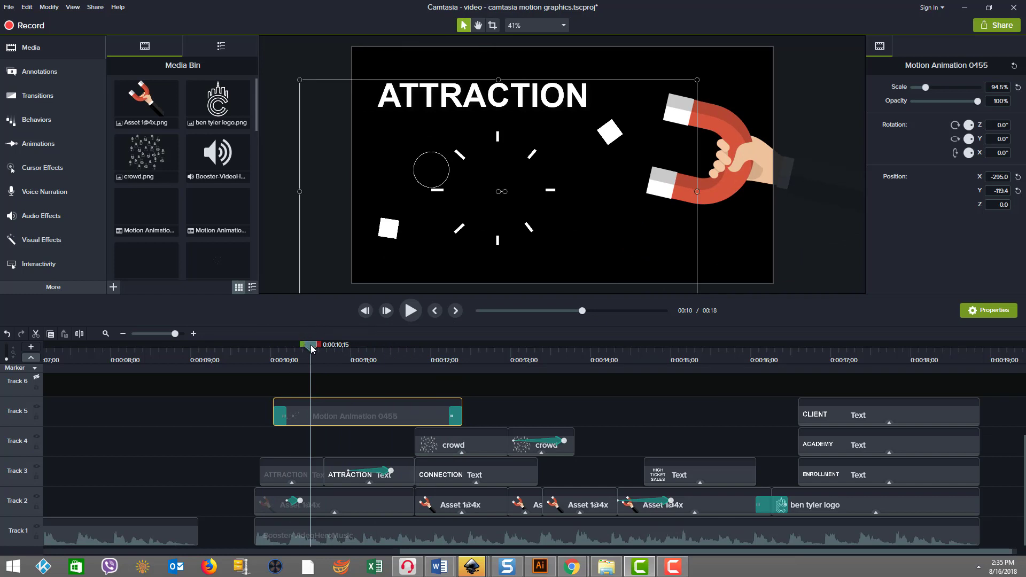
pyautogui.moveTo(312, 348); pyautogui.dragTo(357, 347)
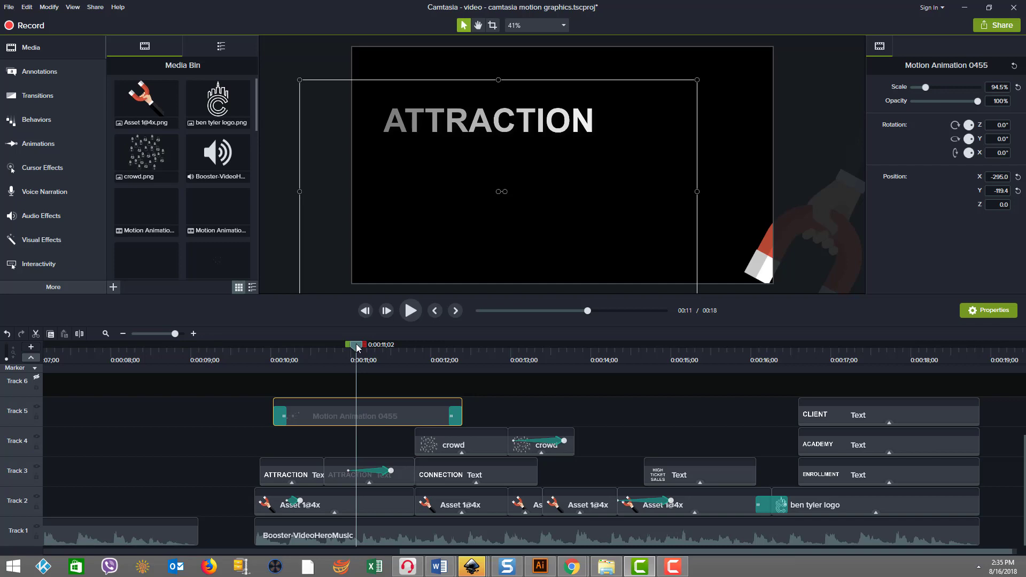
pyautogui.moveTo(305, 351); pyautogui.dragTo(369, 337)
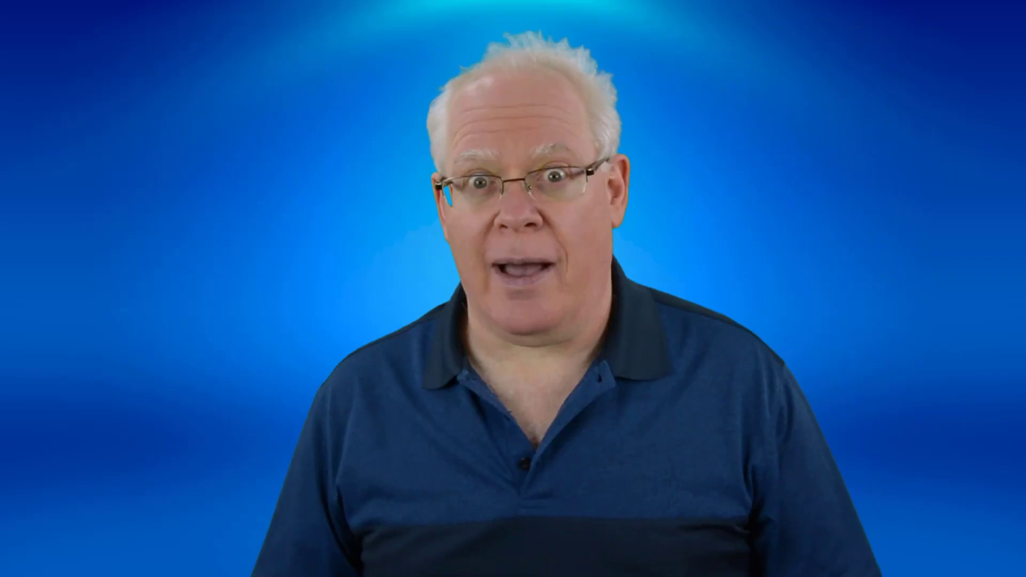